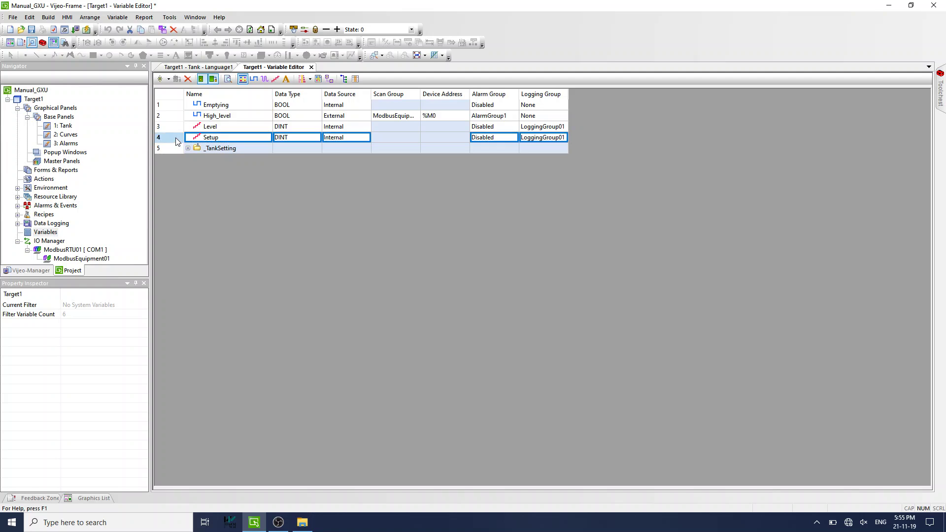
{"action": "right_click", "coordinate": [175, 137]}
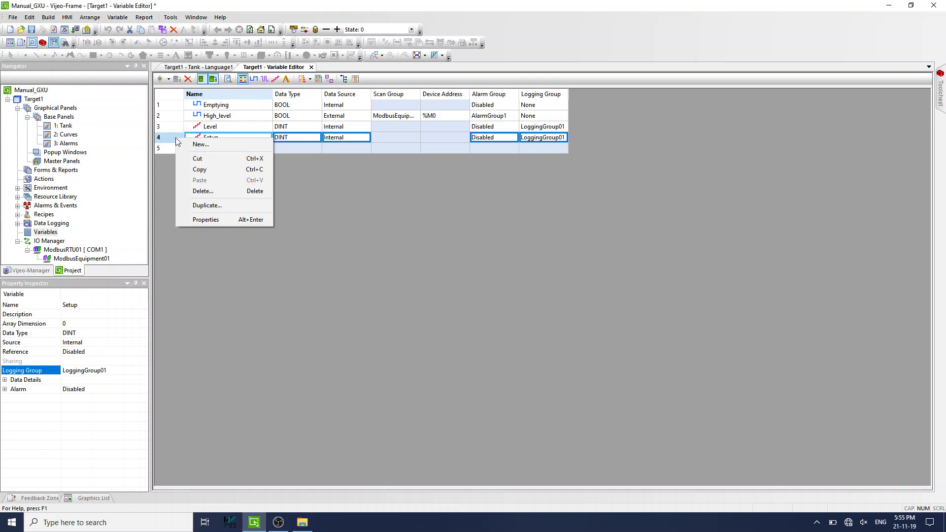
{"action": "left_click", "coordinate": [351, 226]}
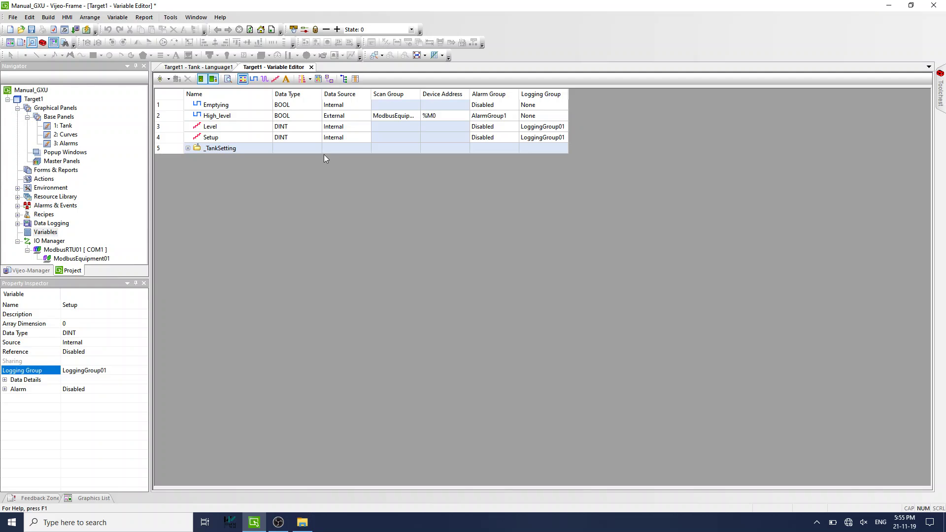
Validate all targets and generate the "All variables by name" report.
{"action": "left_click", "coordinate": [318, 79]}
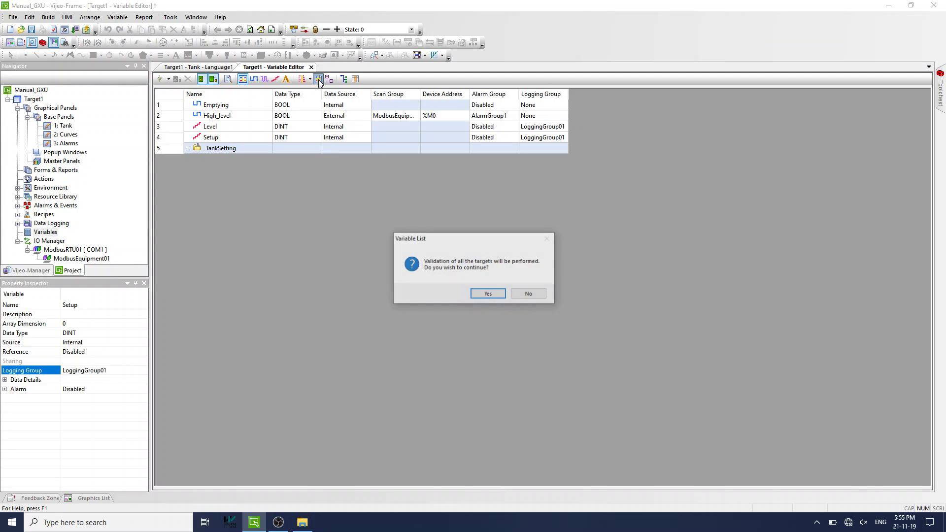
{"action": "left_click", "coordinate": [483, 295]}
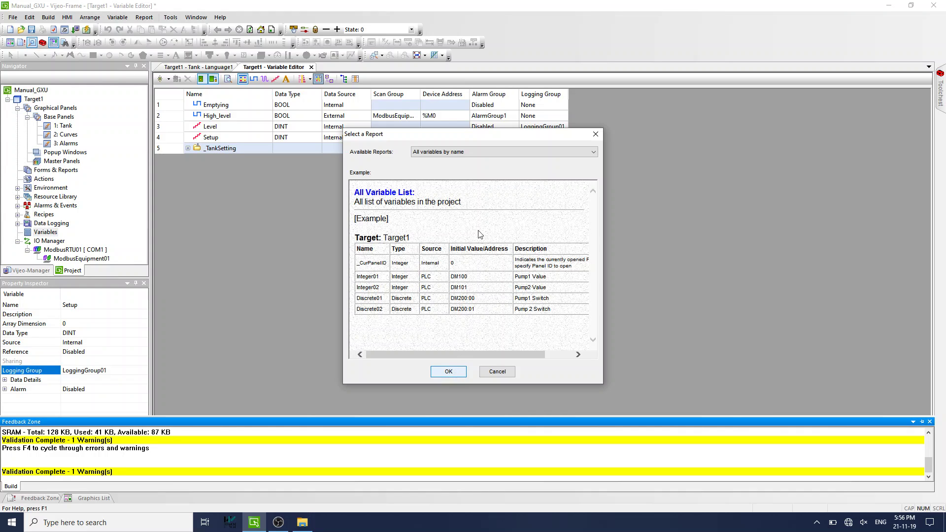
{"action": "left_click", "coordinate": [452, 155]}
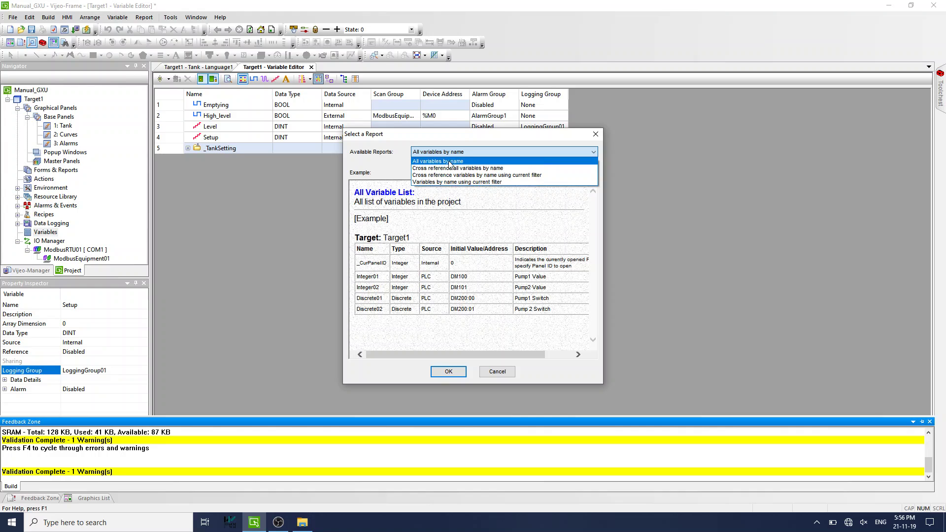
{"action": "left_click", "coordinate": [447, 161]}
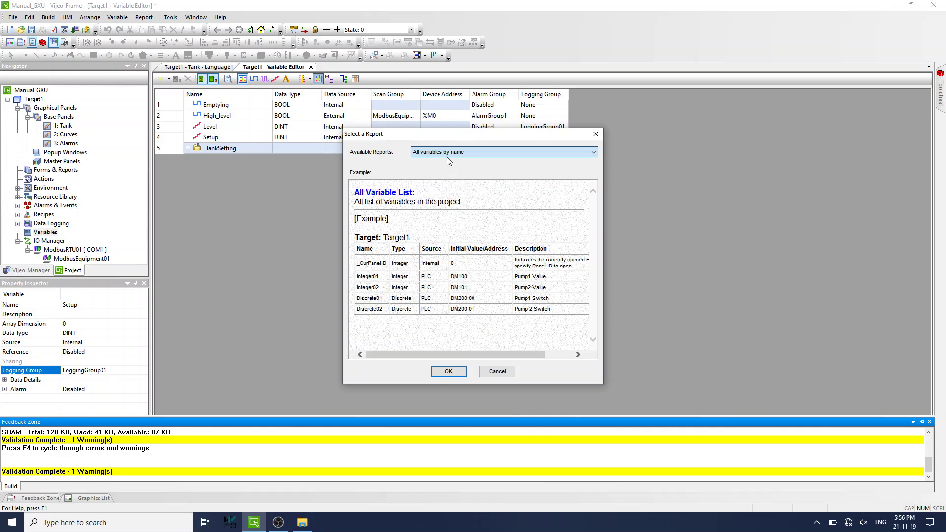
{"action": "left_click", "coordinate": [449, 372]}
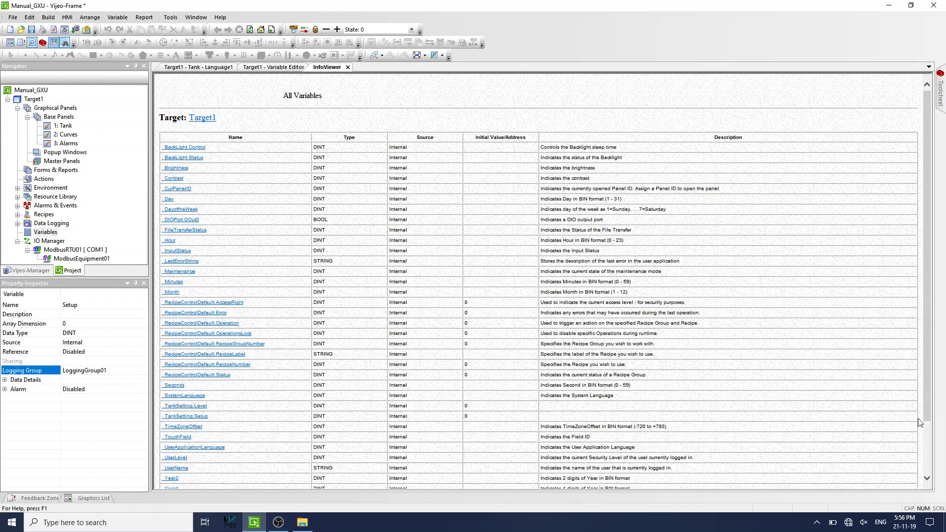
Follow the Setup link at the end of the All Variables report to its variable entry, and close the report.
{"action": "scroll", "coordinate": [928, 411], "scroll_direction": "down", "scroll_amount": 2}
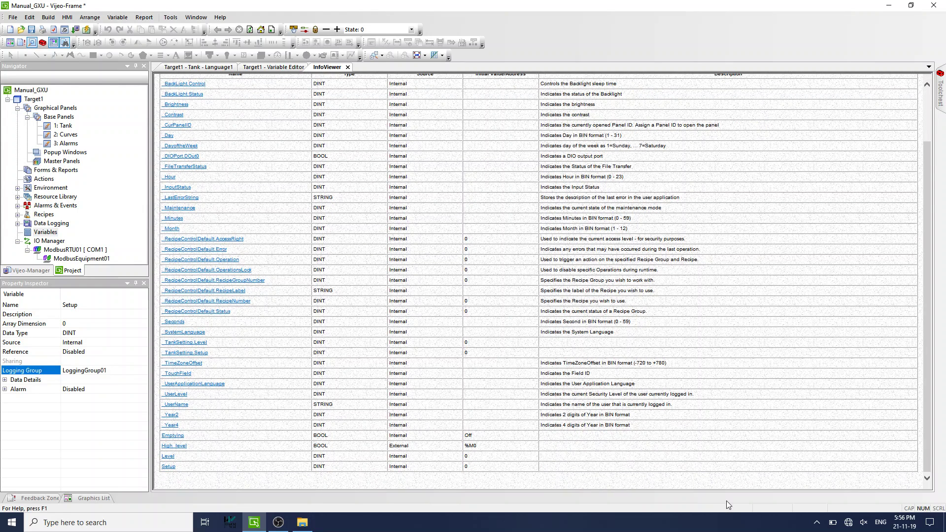
{"action": "left_click", "coordinate": [170, 466]}
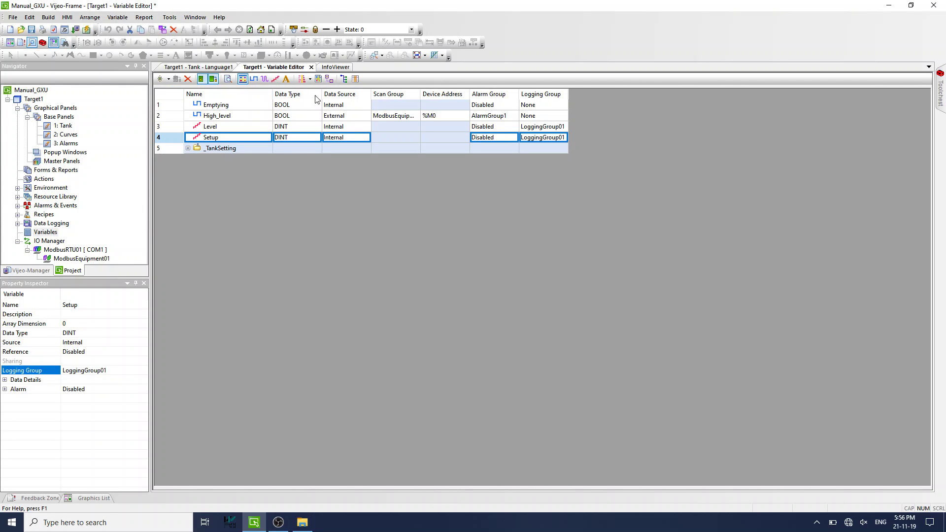
{"action": "left_click", "coordinate": [329, 68]}
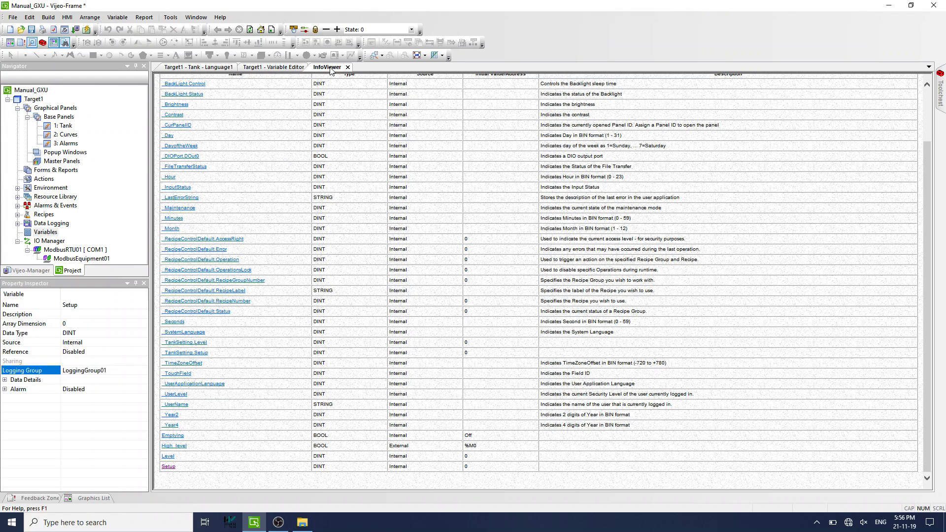
{"action": "left_click", "coordinate": [347, 67]}
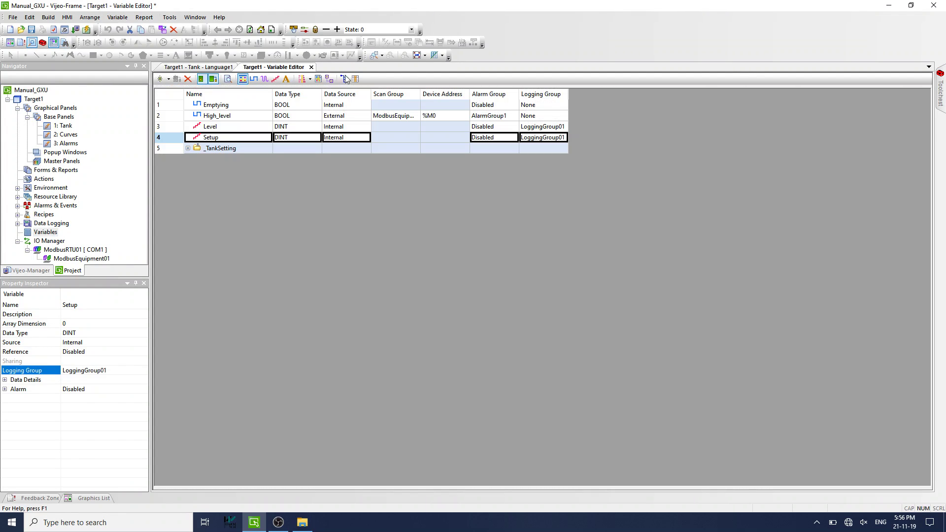
Validate all targets again and generate the "Cross reference all variables by name" report.
{"action": "left_click", "coordinate": [319, 80]}
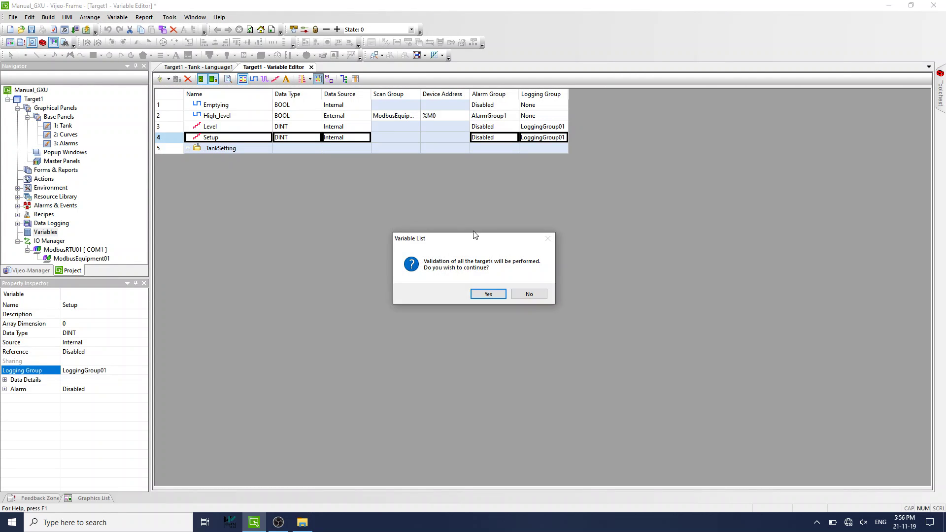
{"action": "left_click", "coordinate": [488, 294]}
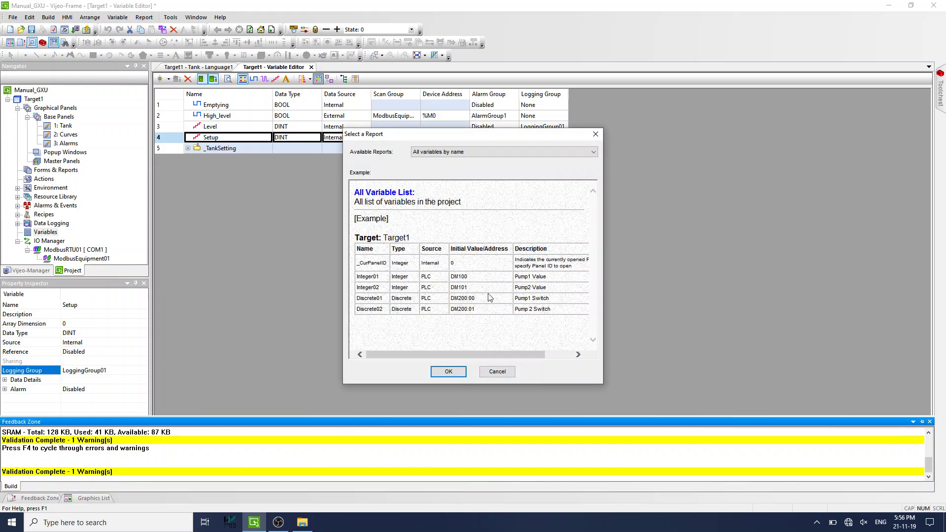
{"action": "left_click", "coordinate": [476, 153]}
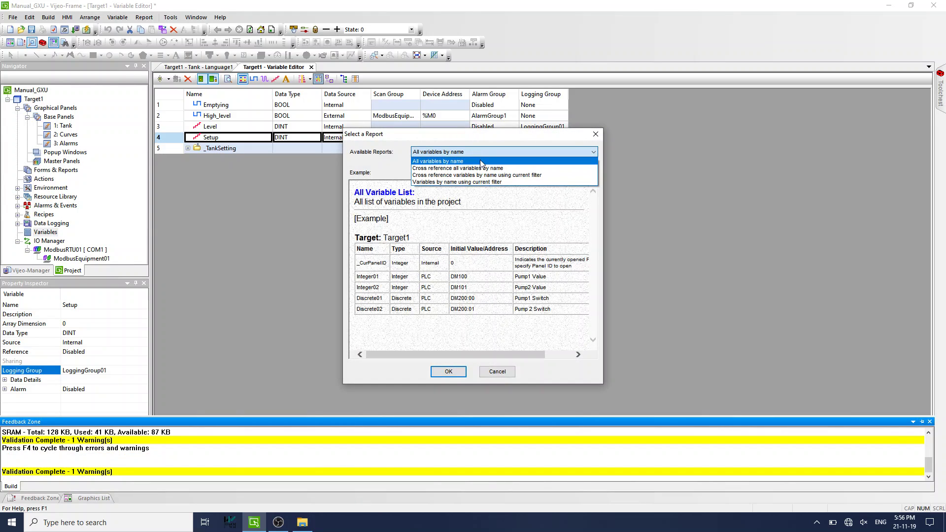
{"action": "left_click", "coordinate": [482, 168]}
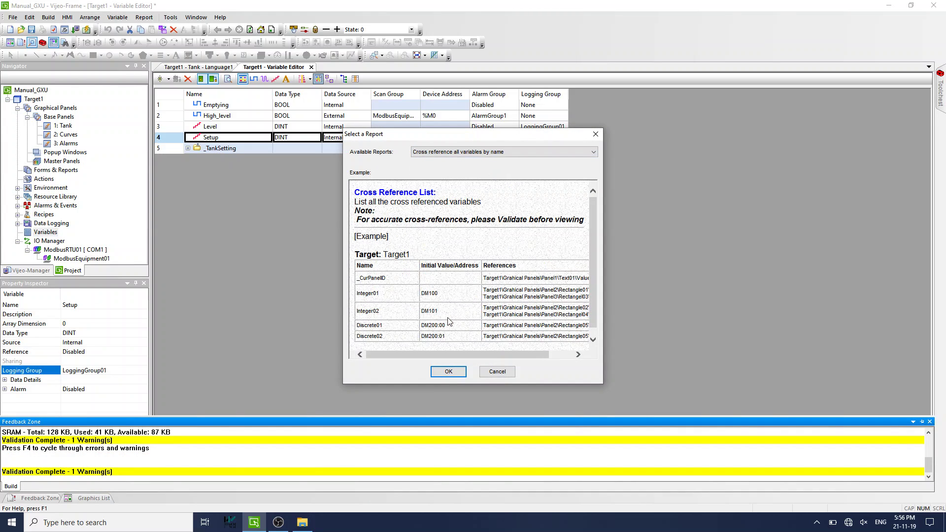
{"action": "left_click", "coordinate": [449, 372]}
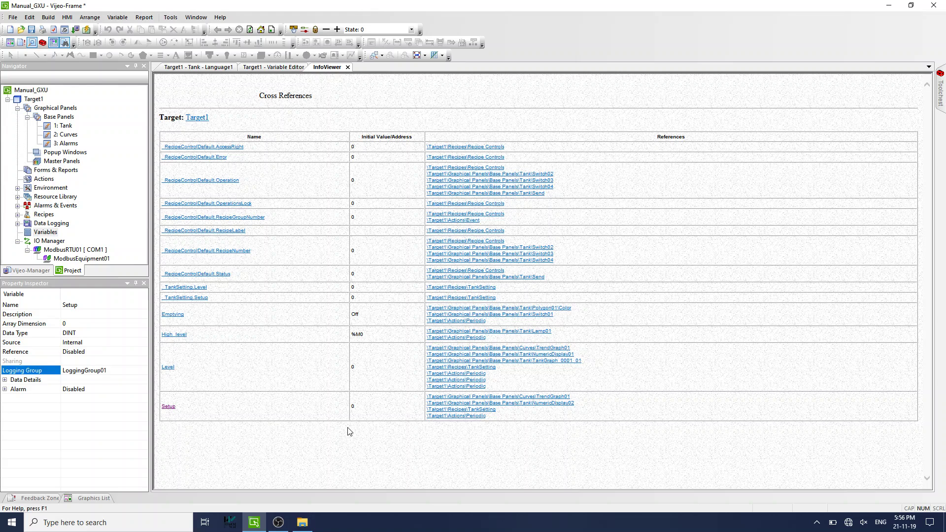
Inspect Setup's cross references to TrendGraph01 on the Curves panel and NumericDisplay02 on the Tank panel, leaving their settings as they are.
{"action": "left_click", "coordinate": [462, 397]}
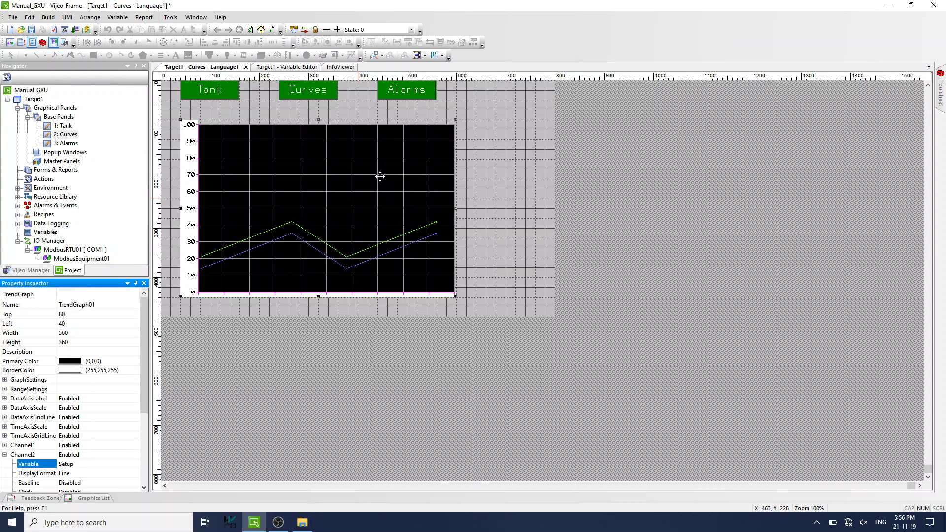
{"action": "left_click", "coordinate": [343, 67]}
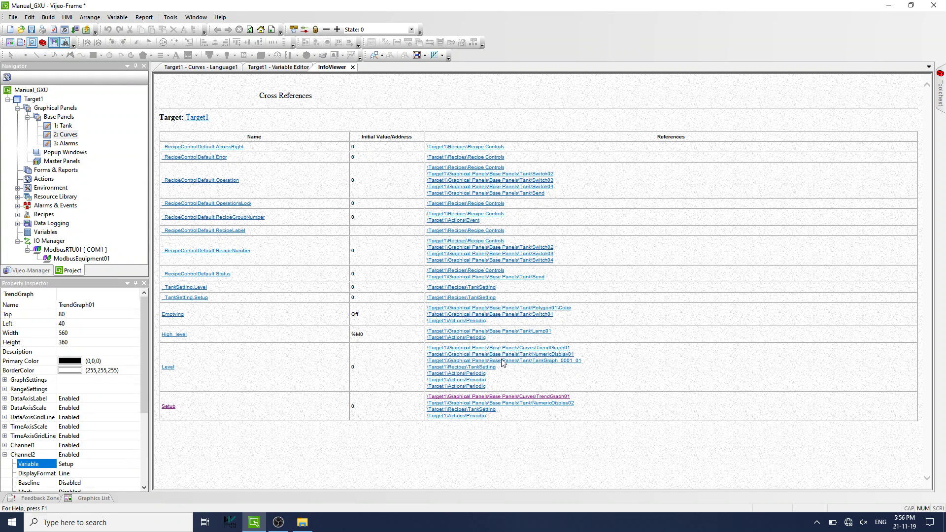
{"action": "left_click", "coordinate": [513, 403]}
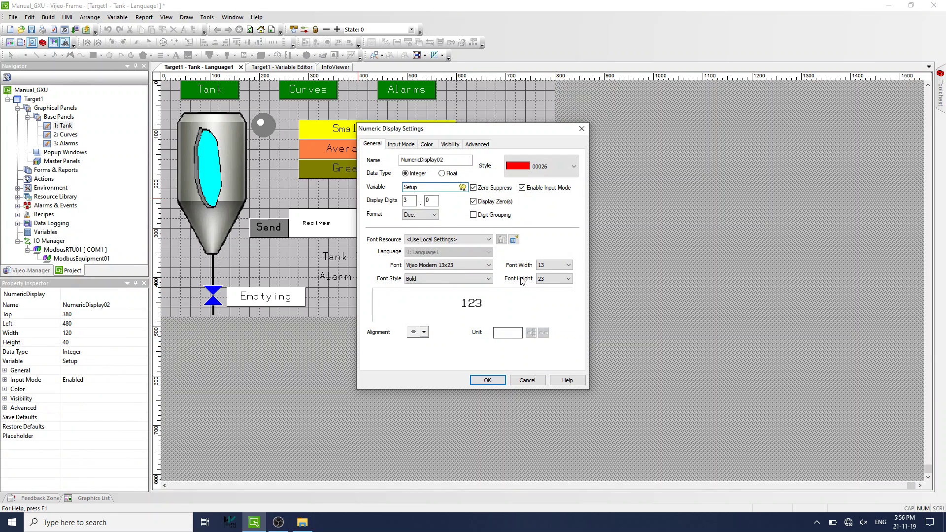
{"action": "left_click", "coordinate": [526, 381]}
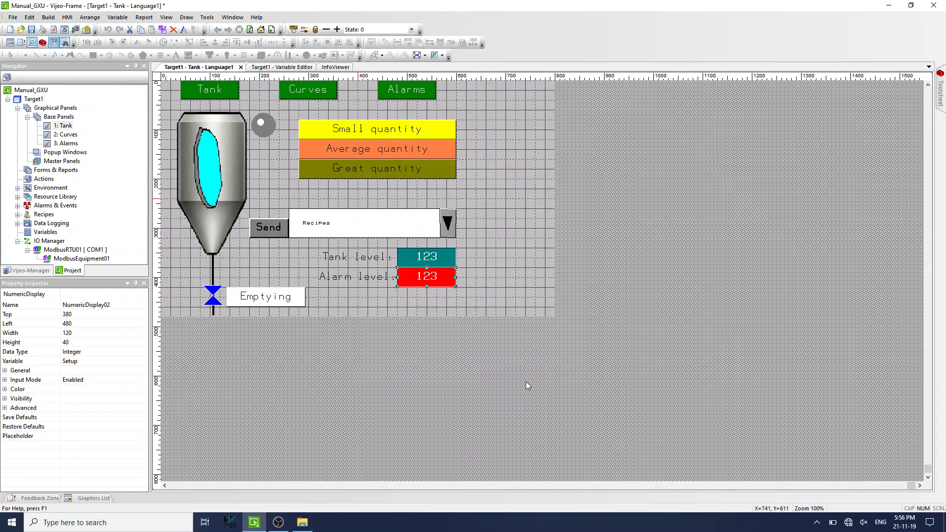
{"action": "left_click", "coordinate": [336, 68]}
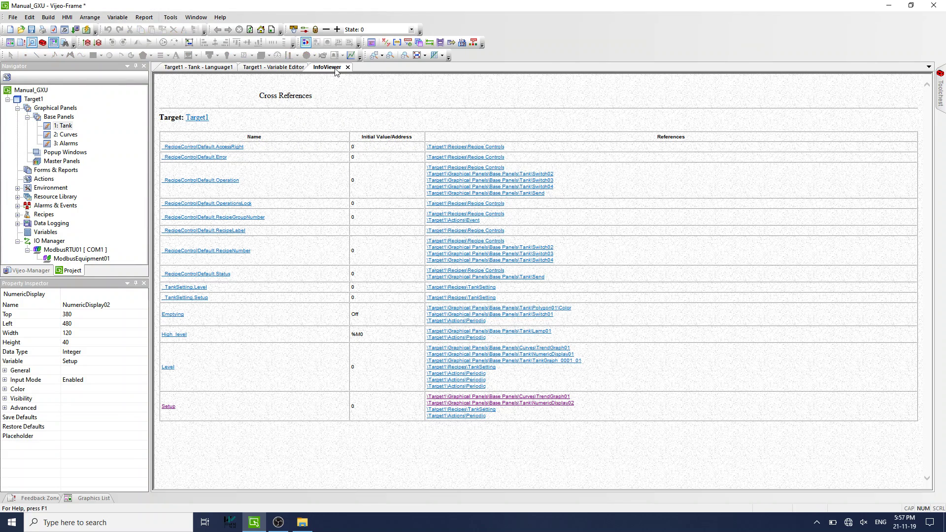
Inspect Setup's cross references in the TankSetting recipe and the periodic action script, closing both editors without making changes.
{"action": "left_click", "coordinate": [462, 410]}
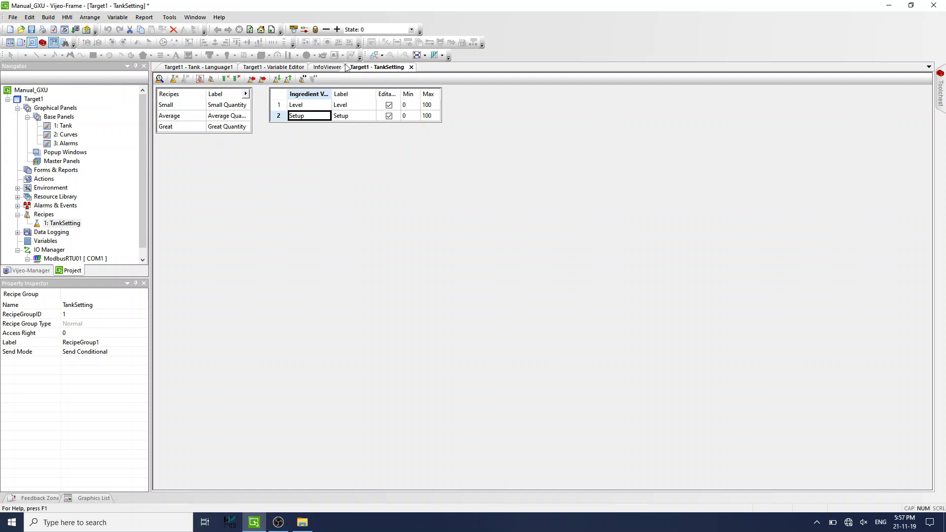
{"action": "left_click", "coordinate": [411, 68]}
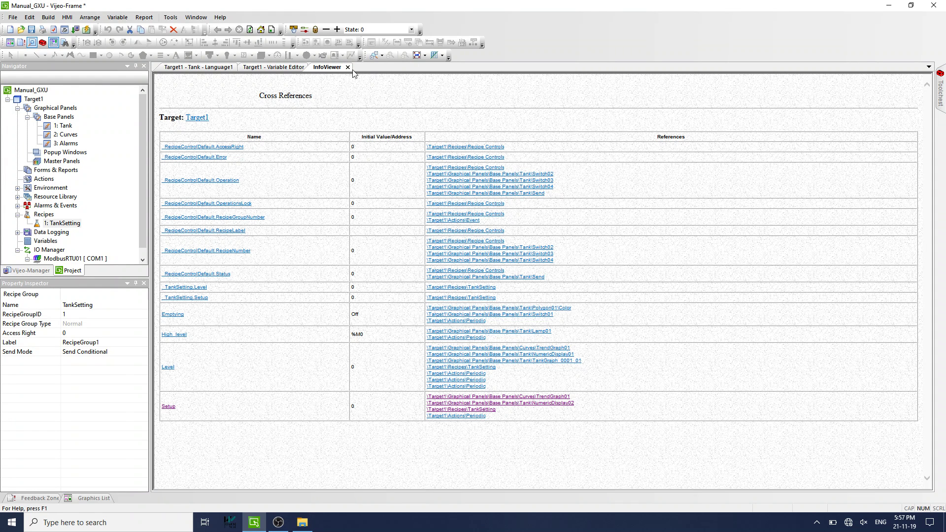
{"action": "left_click", "coordinate": [454, 416]}
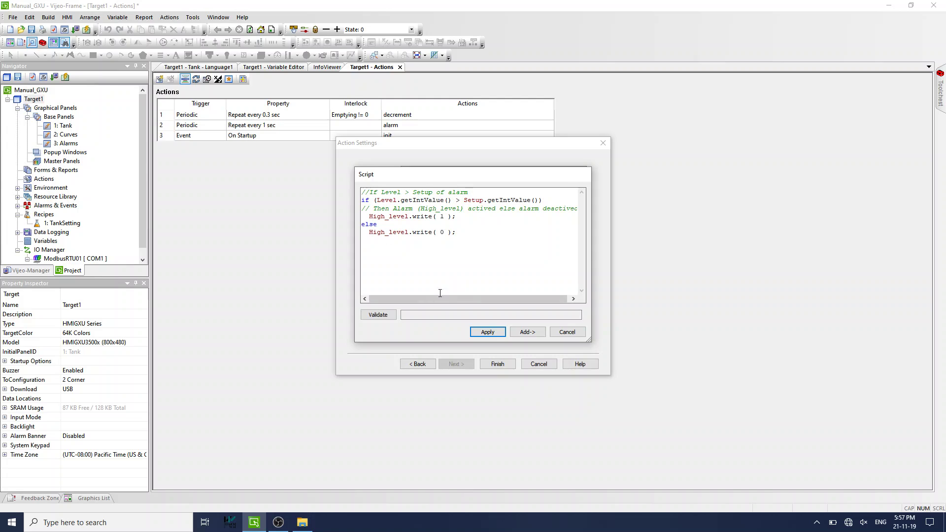
{"action": "left_click", "coordinate": [561, 332]}
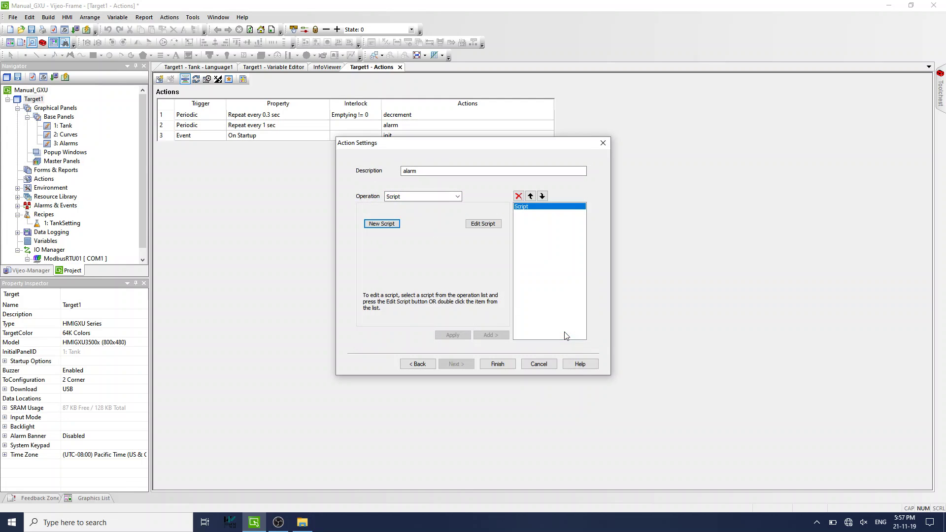
{"action": "left_click", "coordinate": [548, 366]}
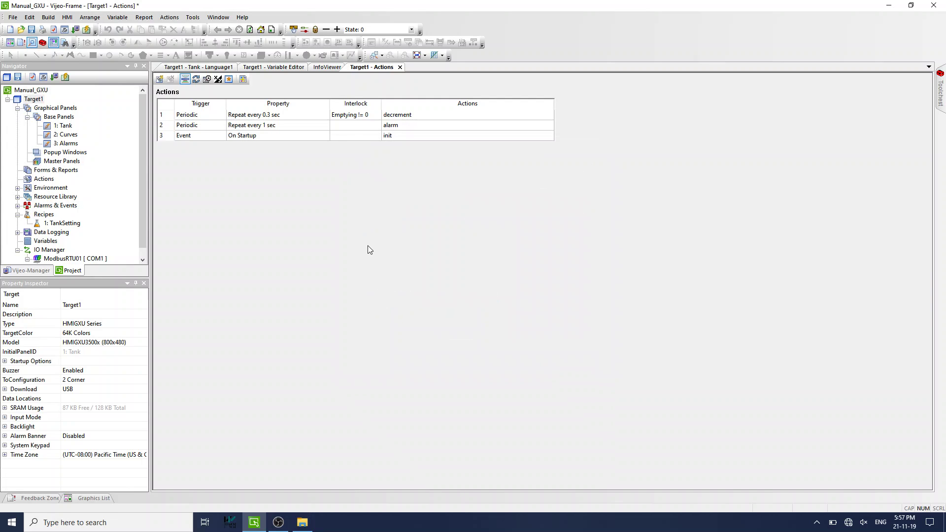
{"action": "left_click", "coordinate": [400, 67]}
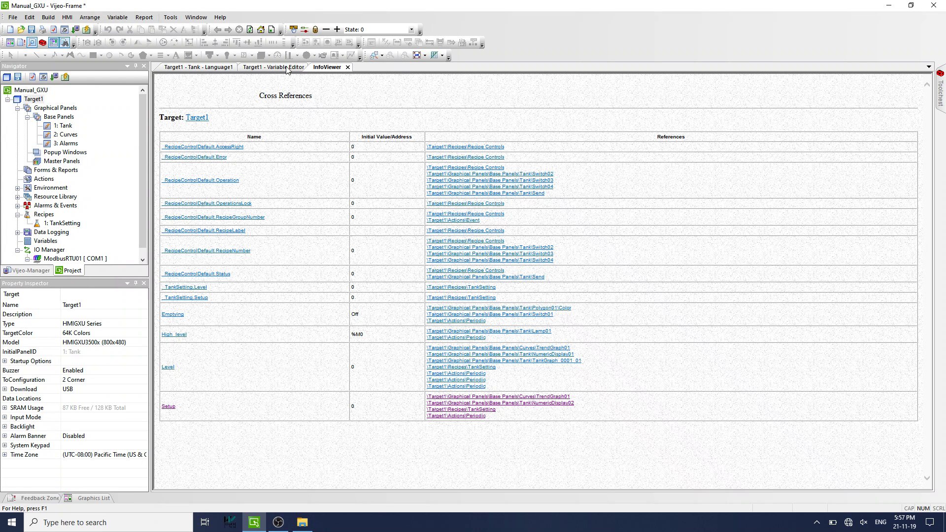
Locate the Level variable in the Variable Editor and inspect the script behind its last periodic action reference in the cross-reference report.
{"action": "left_click", "coordinate": [287, 68]}
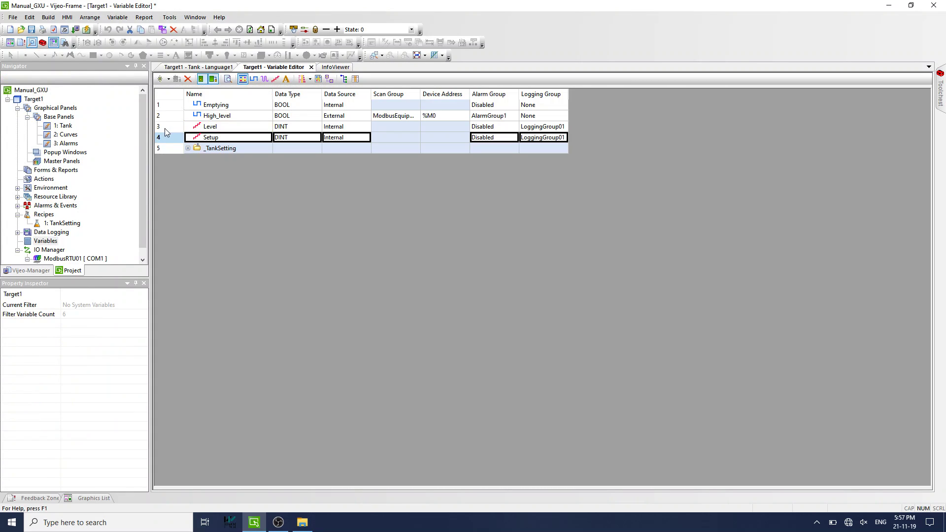
{"action": "left_click", "coordinate": [164, 128]}
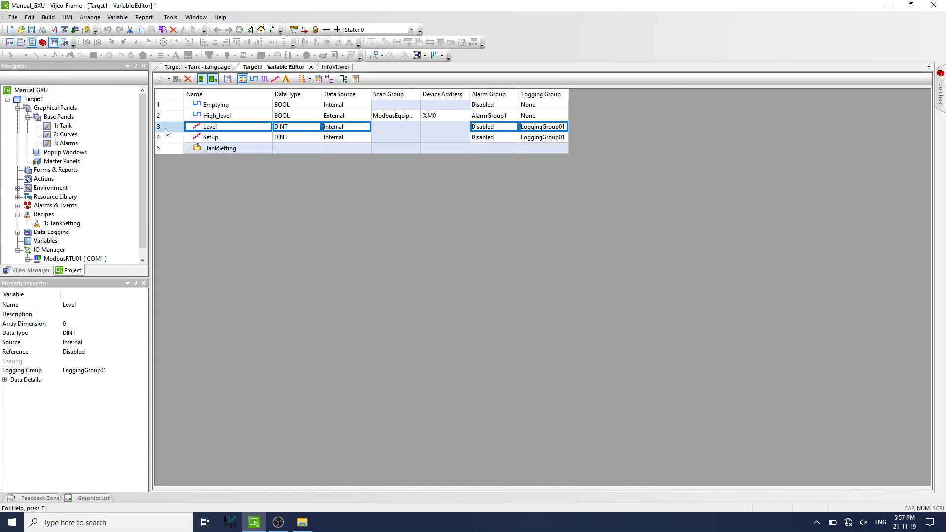
{"action": "left_click", "coordinate": [327, 69]}
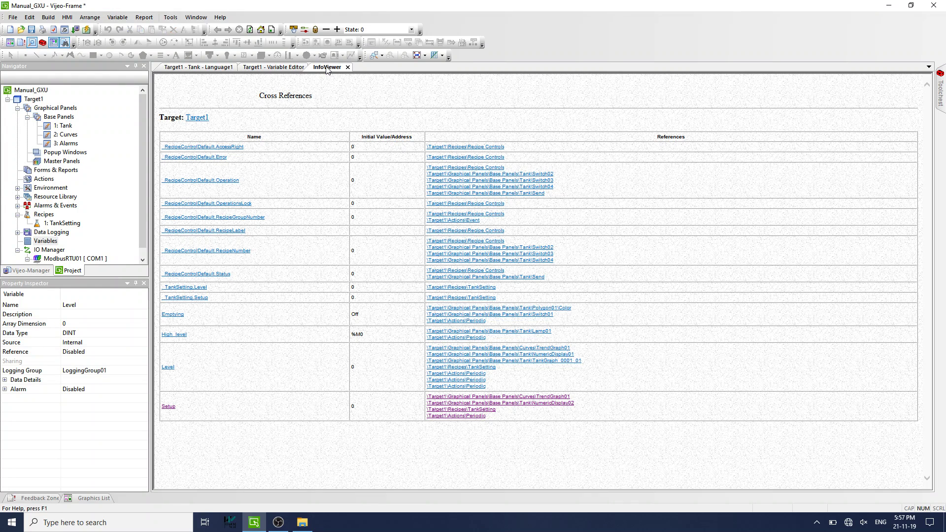
{"action": "left_click", "coordinate": [474, 387]}
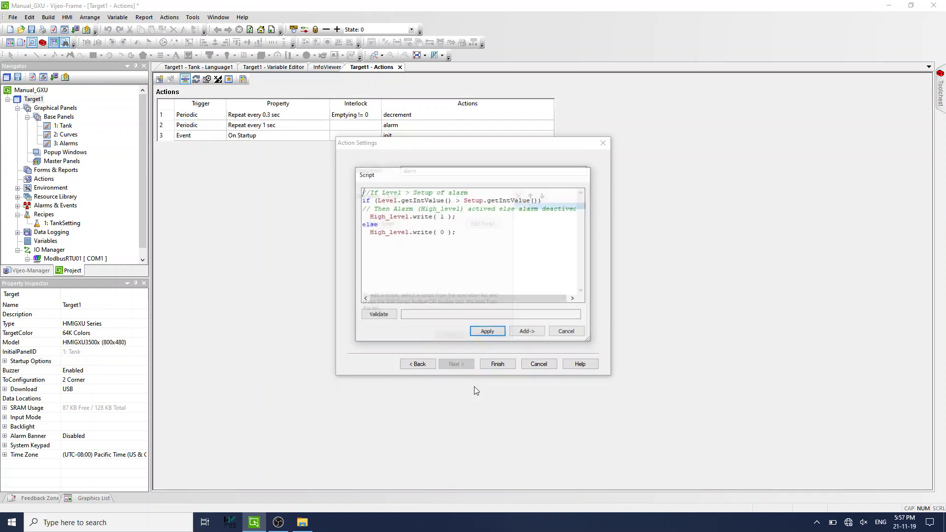
{"action": "left_click", "coordinate": [567, 332]}
{"action": "left_click", "coordinate": [552, 363]}
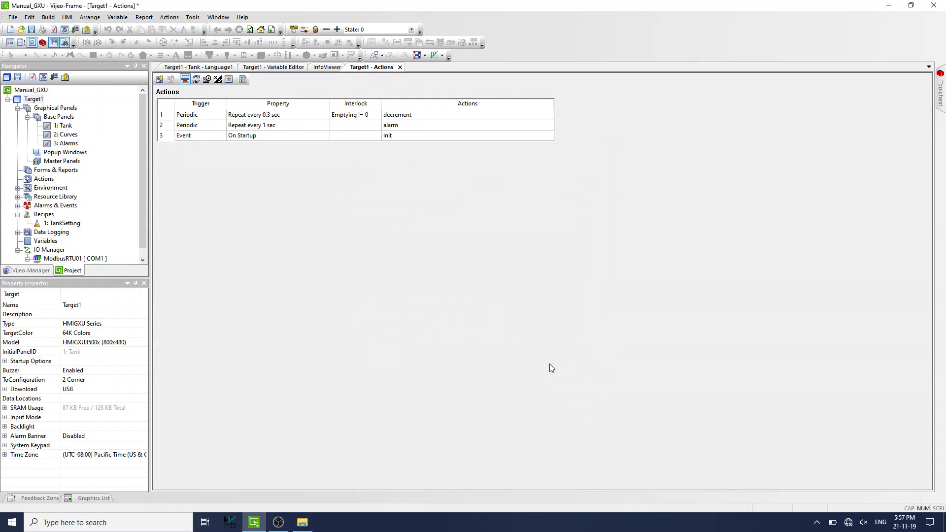
{"action": "left_click", "coordinate": [329, 69]}
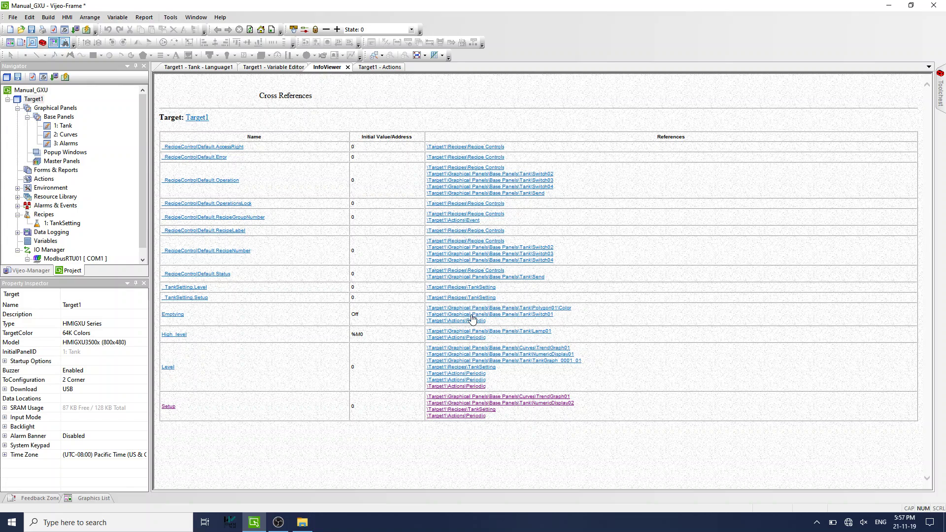
Inspect the scripts behind Level's other two periodic action references in the cross-reference report, cancelling each script and its action settings without changes.
{"action": "left_click", "coordinate": [482, 380]}
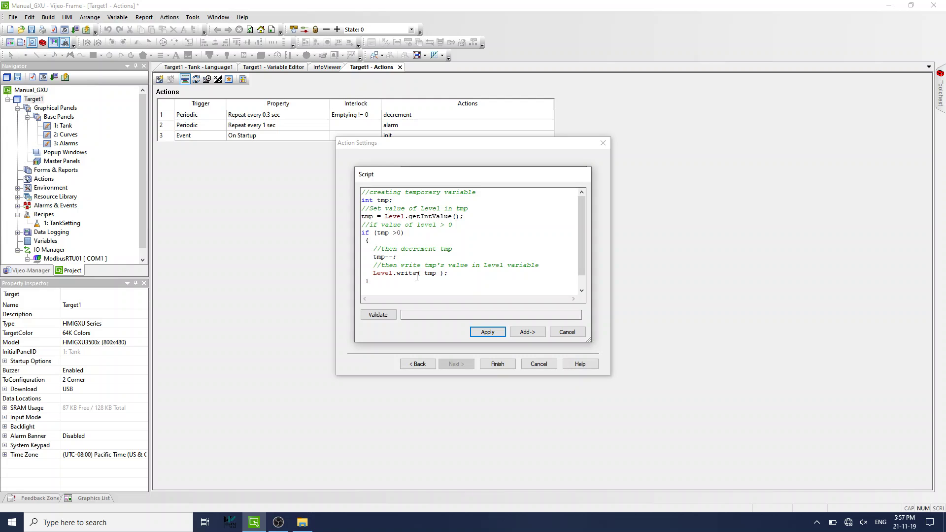
{"action": "left_click", "coordinate": [563, 333]}
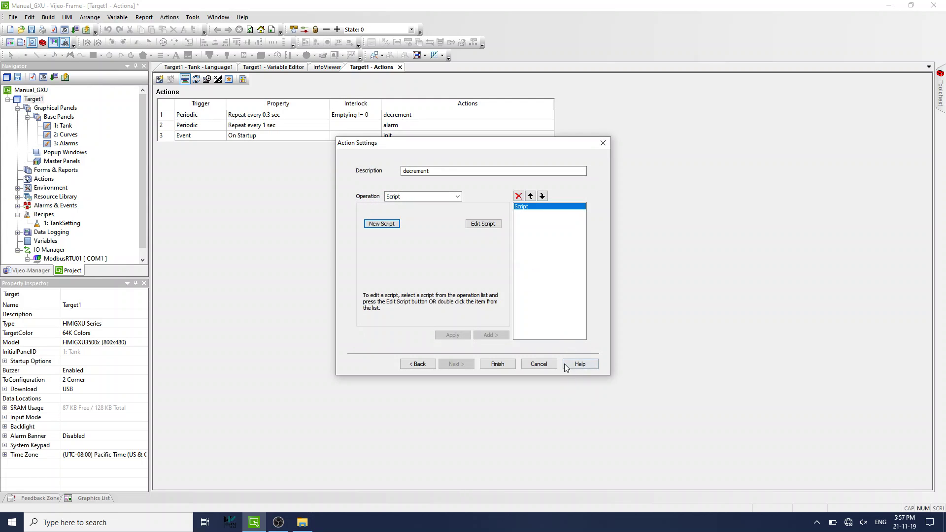
{"action": "left_click", "coordinate": [539, 364]}
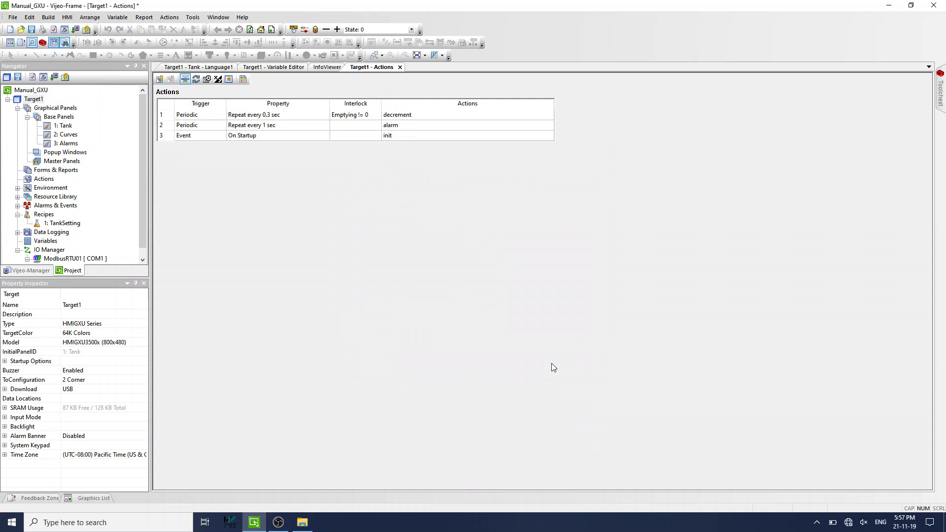
{"action": "left_click", "coordinate": [325, 69]}
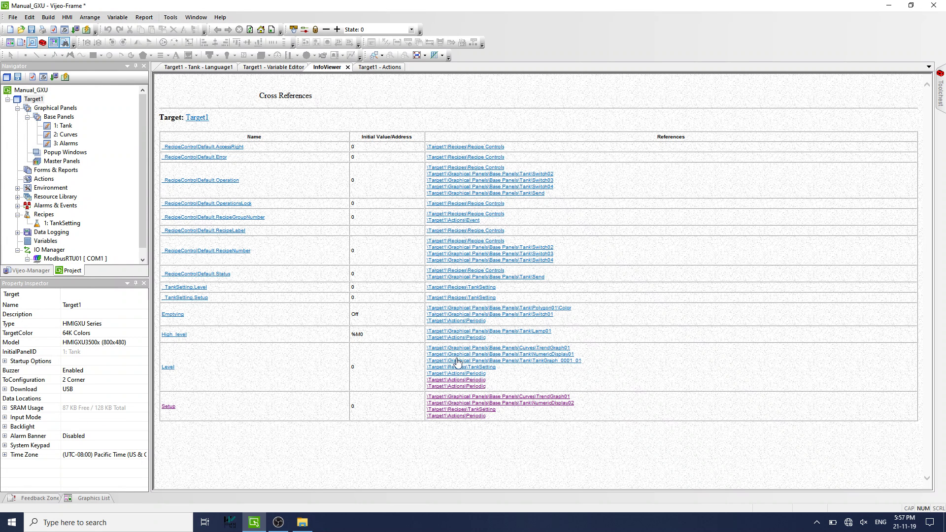
{"action": "left_click", "coordinate": [458, 377]}
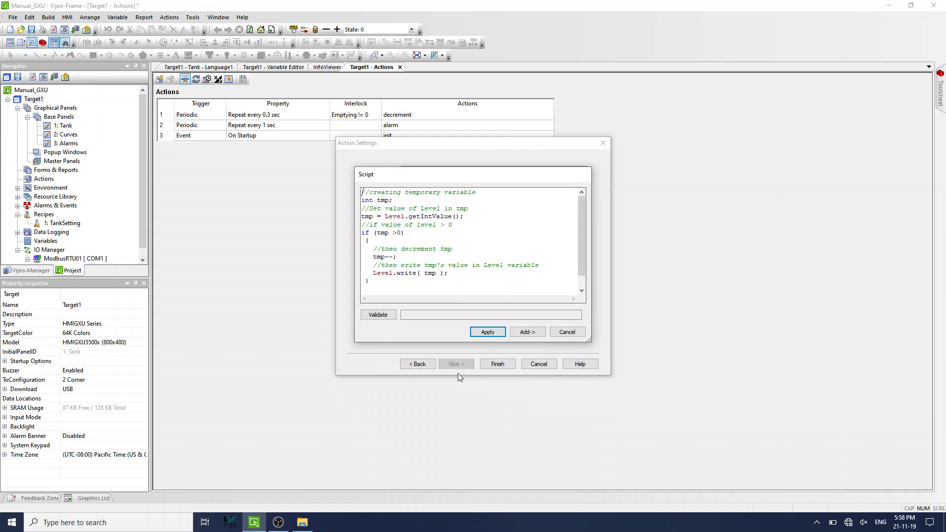
{"action": "left_click", "coordinate": [565, 333]}
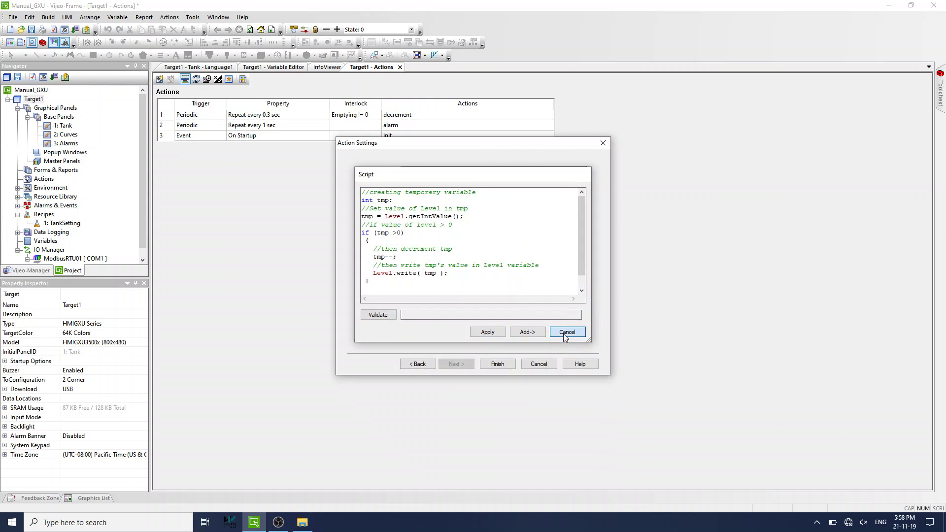
{"action": "left_click", "coordinate": [539, 365]}
{"action": "left_click", "coordinate": [328, 67]}
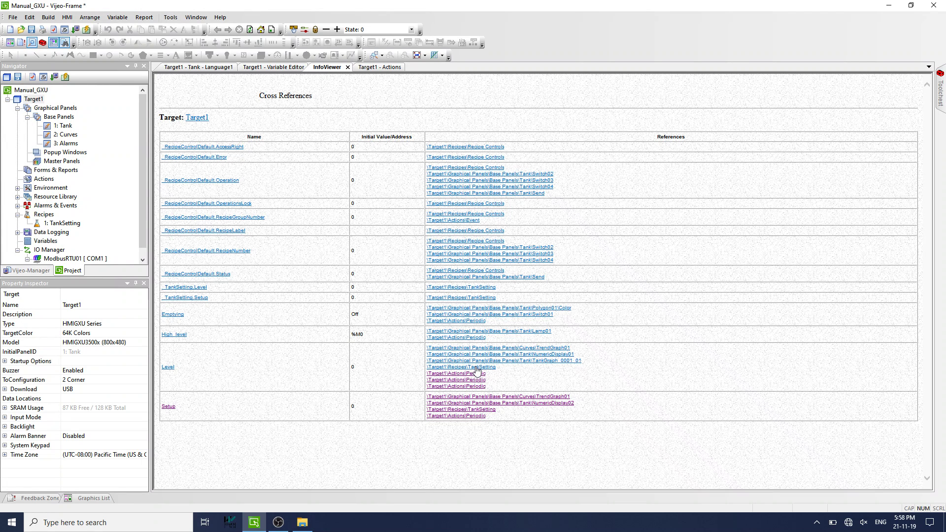
Inspect Level's cross references to the TankSetting recipe and to TankGraph_0001_01 on the Tank panel, returning to the report after each.
{"action": "left_click", "coordinate": [476, 367]}
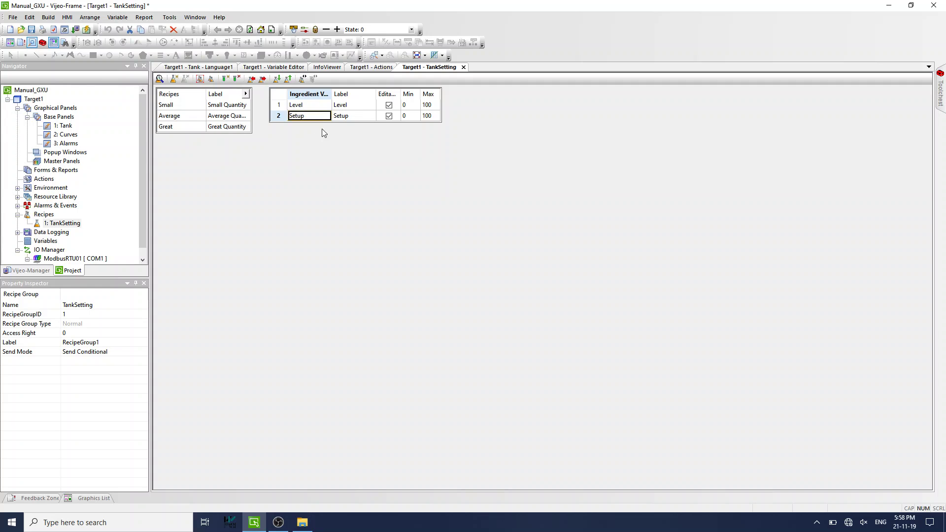
{"action": "left_click", "coordinate": [331, 69]}
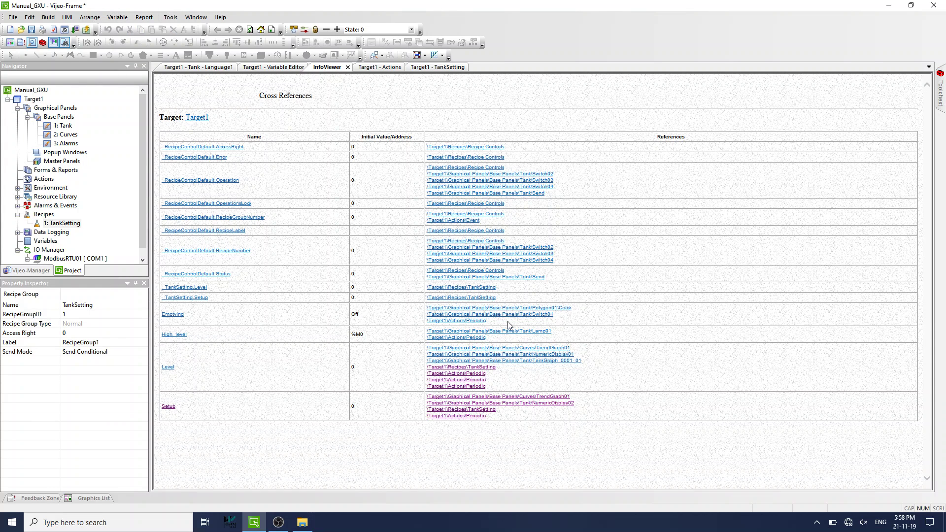
{"action": "left_click", "coordinate": [516, 361]}
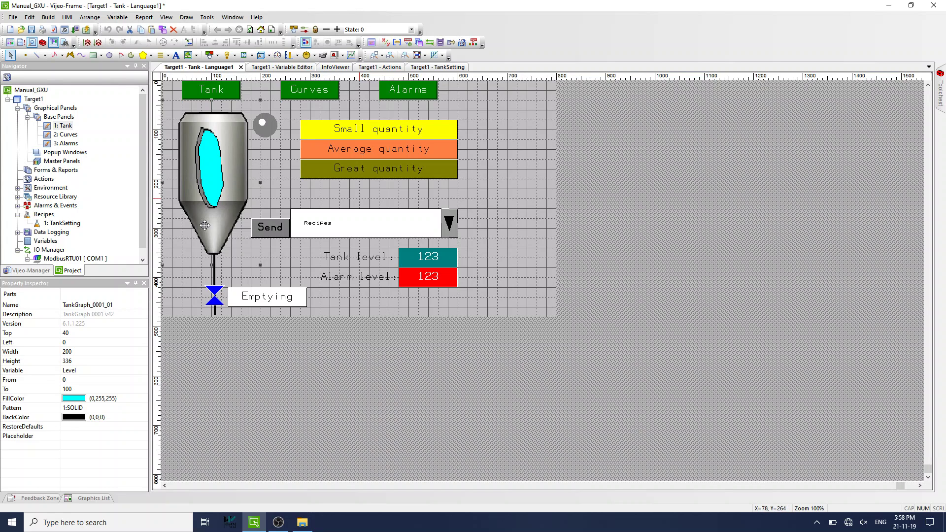
{"action": "left_click", "coordinate": [335, 67]}
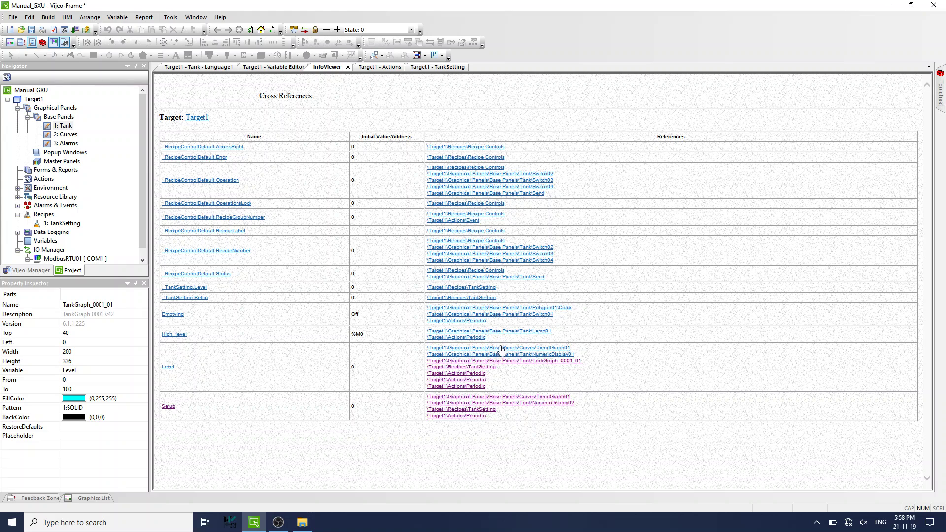
Inspect Level's cross references to NumericDisplay01 on the Tank panel and TrendGraph01 on the Curves panel, leaving their settings as they are.
{"action": "left_click", "coordinate": [503, 355]}
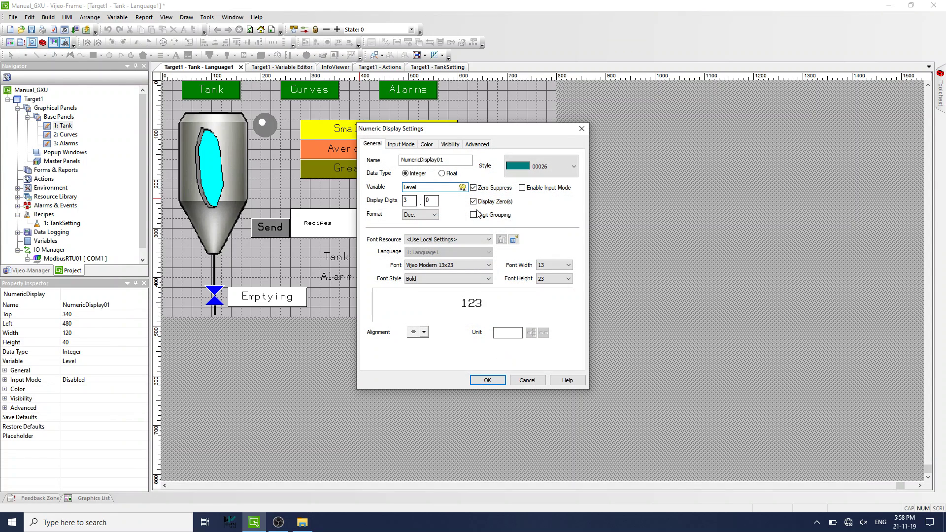
{"action": "left_click", "coordinate": [526, 380]}
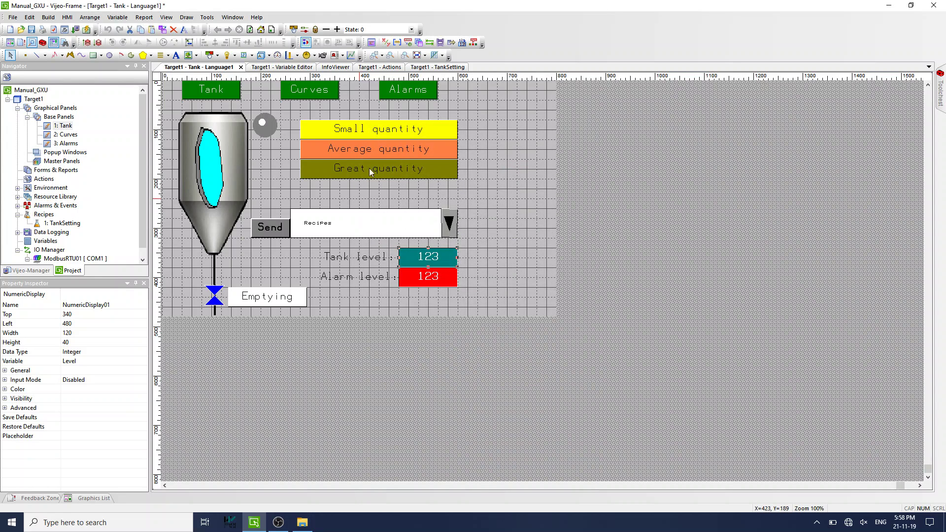
{"action": "left_click", "coordinate": [340, 67]}
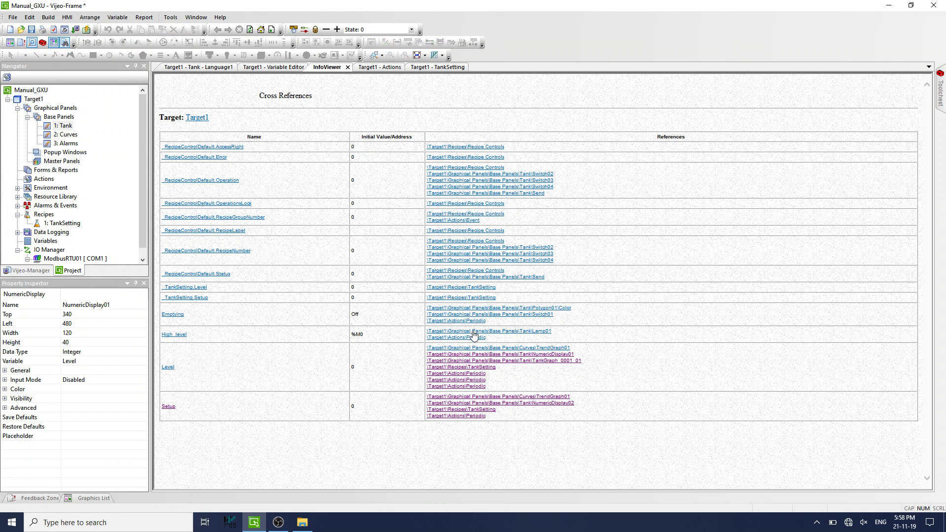
{"action": "left_click", "coordinate": [473, 348]}
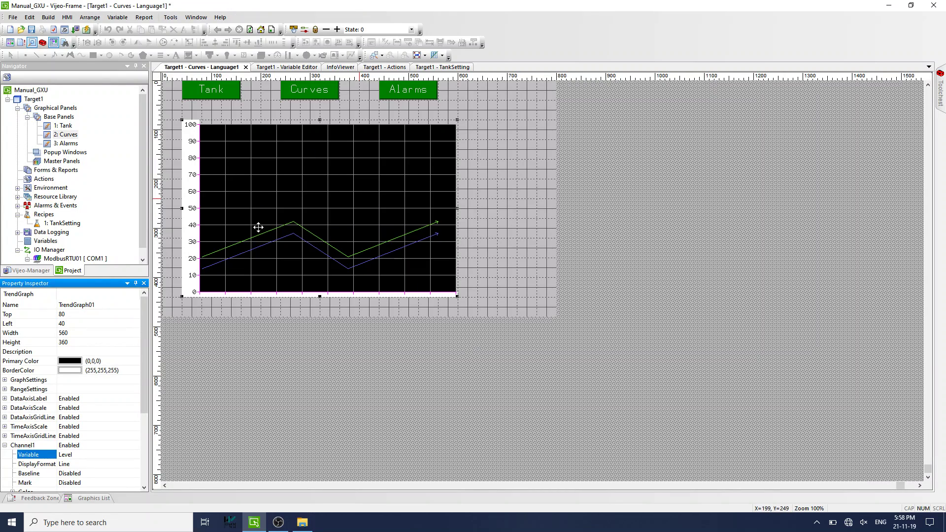
Close the cross-reference report, the TankSetting recipe and the Actions editor to return to the Variable Editor.
{"action": "left_click", "coordinate": [341, 68]}
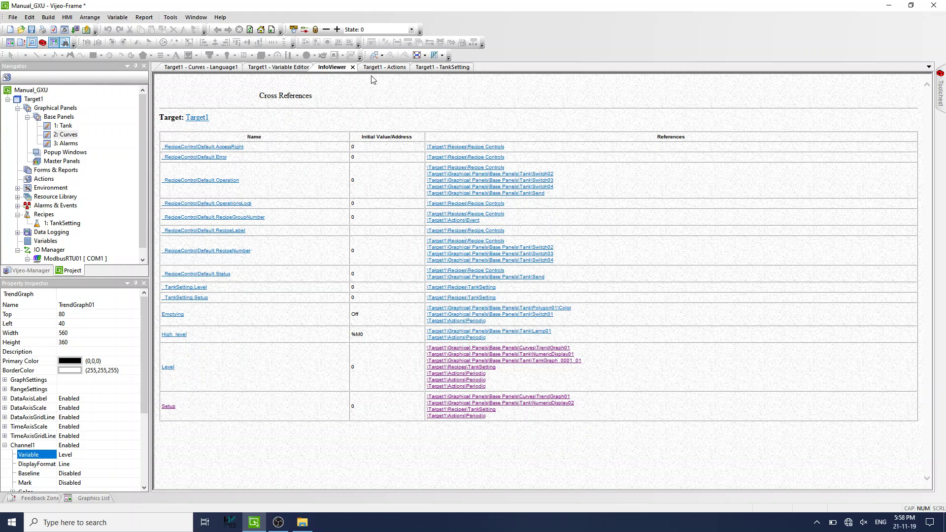
{"action": "left_click", "coordinate": [353, 68]}
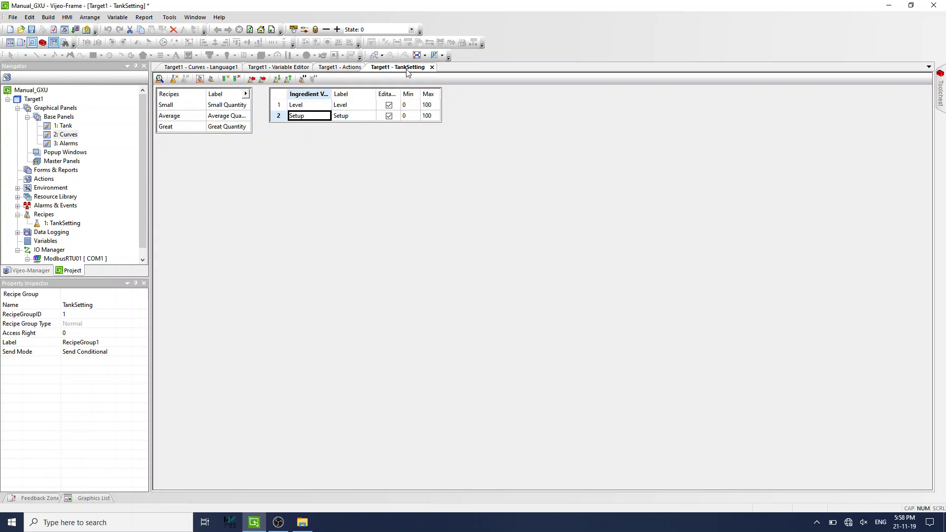
{"action": "left_click", "coordinate": [431, 68]}
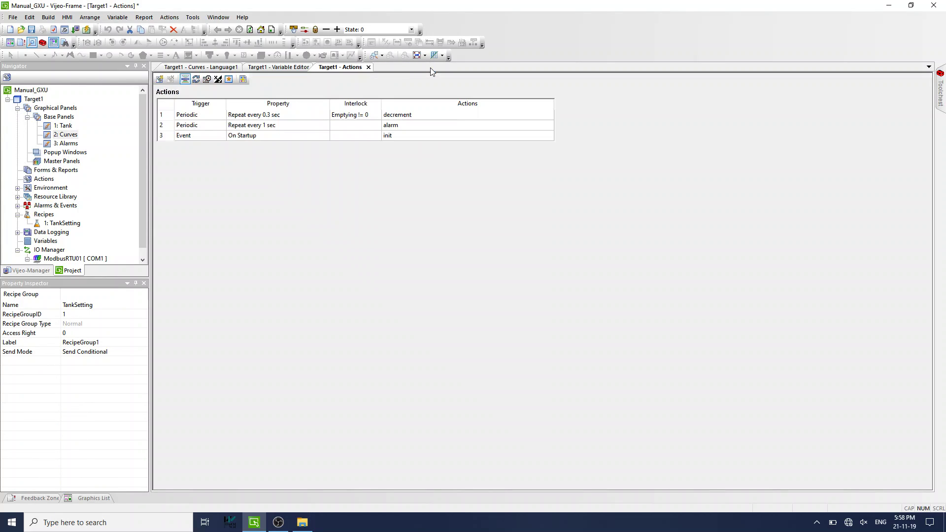
{"action": "left_click", "coordinate": [368, 67]}
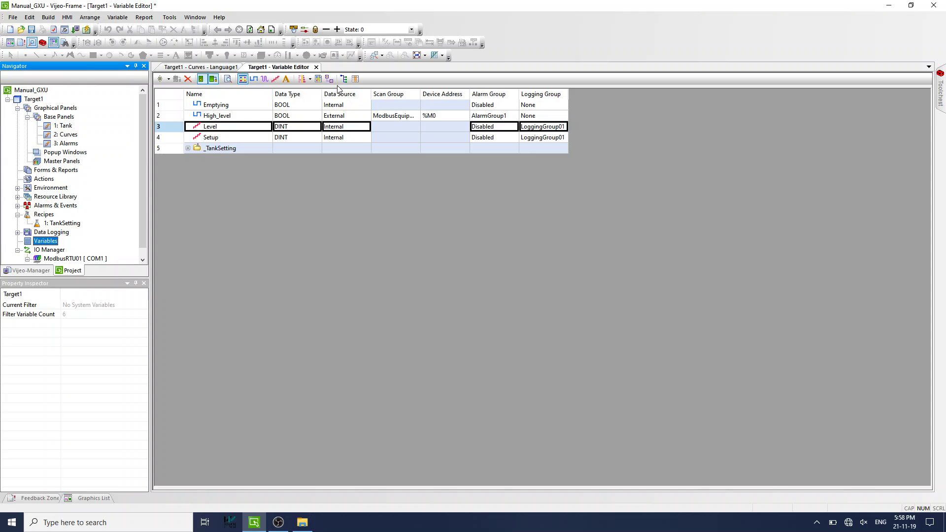
Validate all targets and preview the two report types that use the current filter, cancelling without generating either one.
{"action": "left_click", "coordinate": [320, 79]}
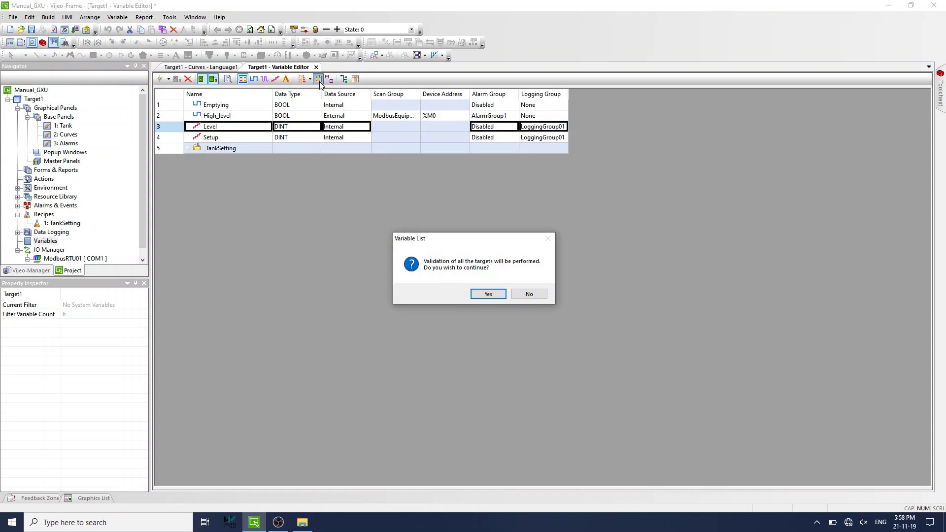
{"action": "left_click", "coordinate": [484, 293]}
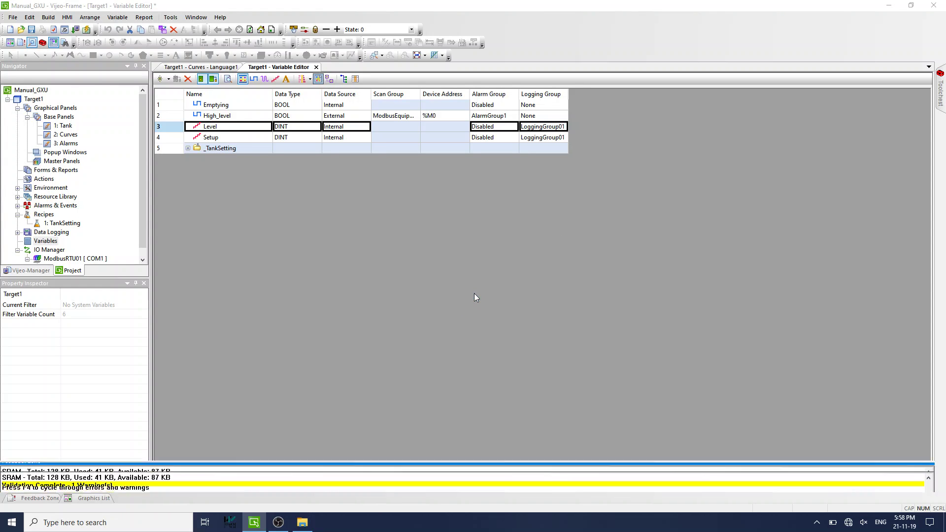
{"action": "left_click", "coordinate": [481, 153]}
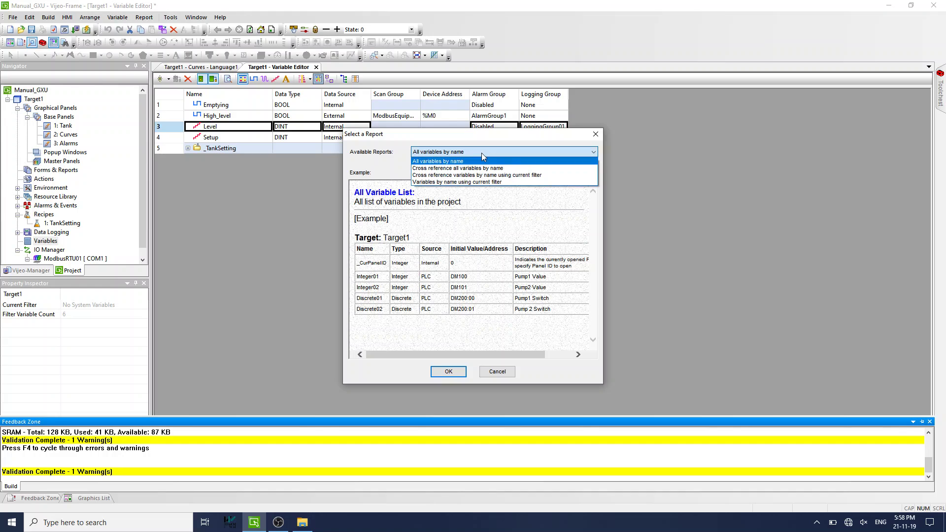
{"action": "left_click", "coordinate": [513, 175]}
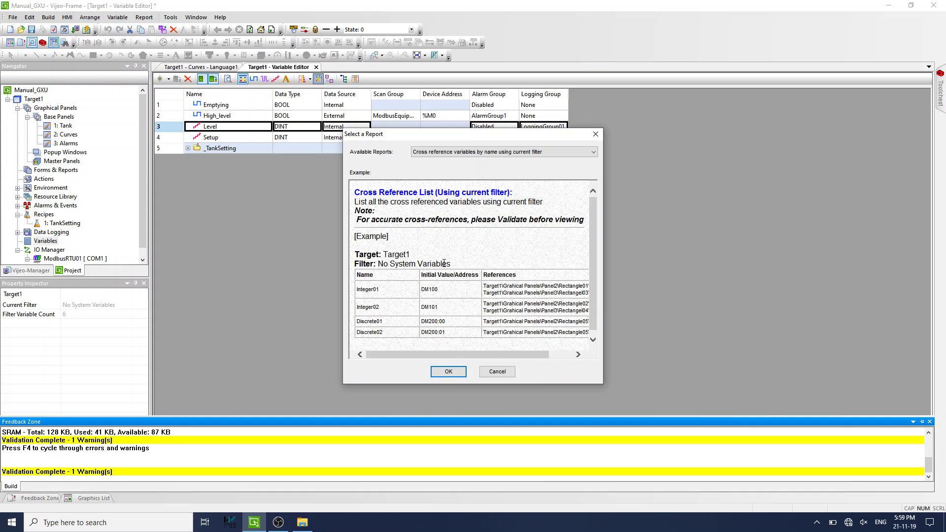
{"action": "left_click", "coordinate": [518, 152]}
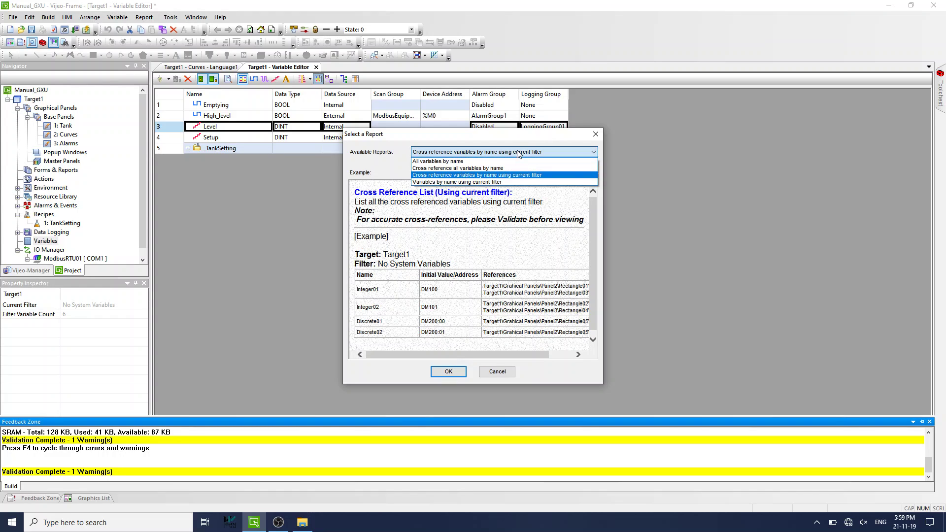
{"action": "left_click", "coordinate": [516, 183]}
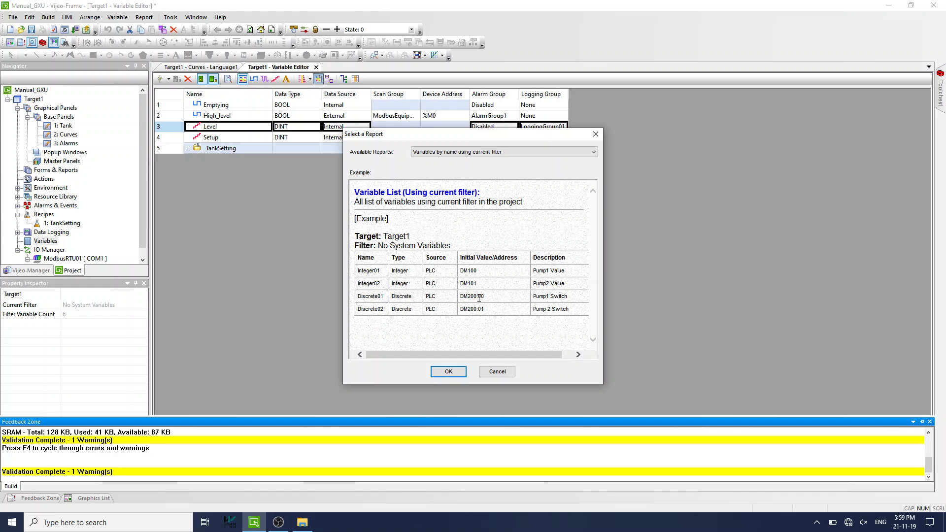
{"action": "left_click", "coordinate": [497, 371]}
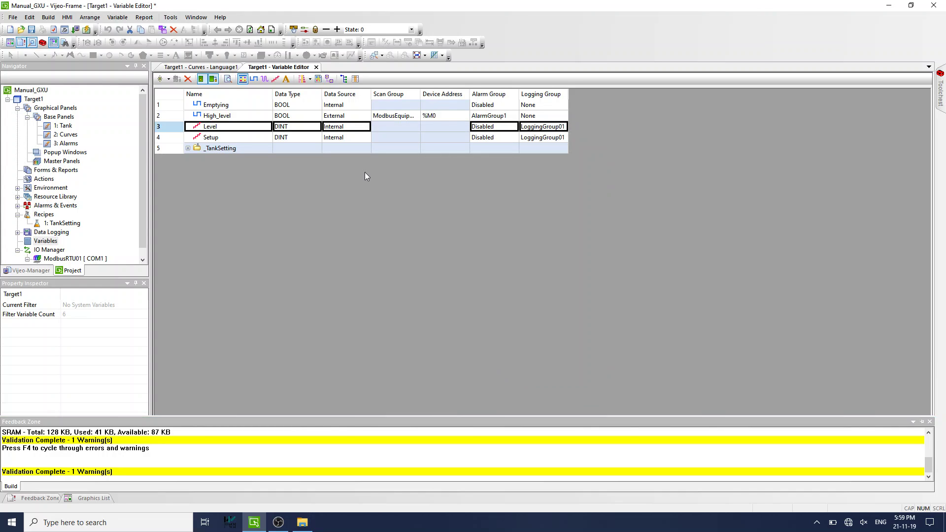
Filter the variable list to BOOL variables, generate the "Cross reference variables by name using current filter" report, and close it after viewing.
{"action": "left_click", "coordinate": [254, 79]}
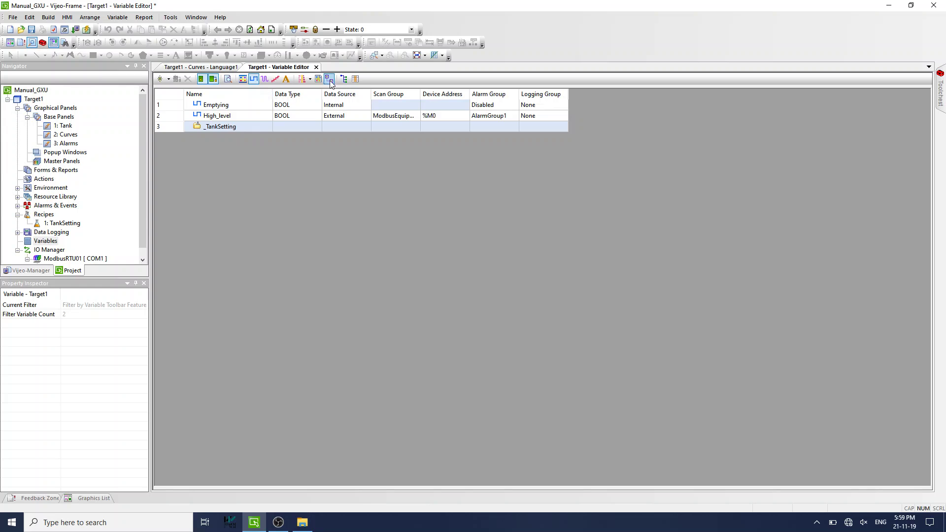
{"action": "left_click", "coordinate": [318, 80]}
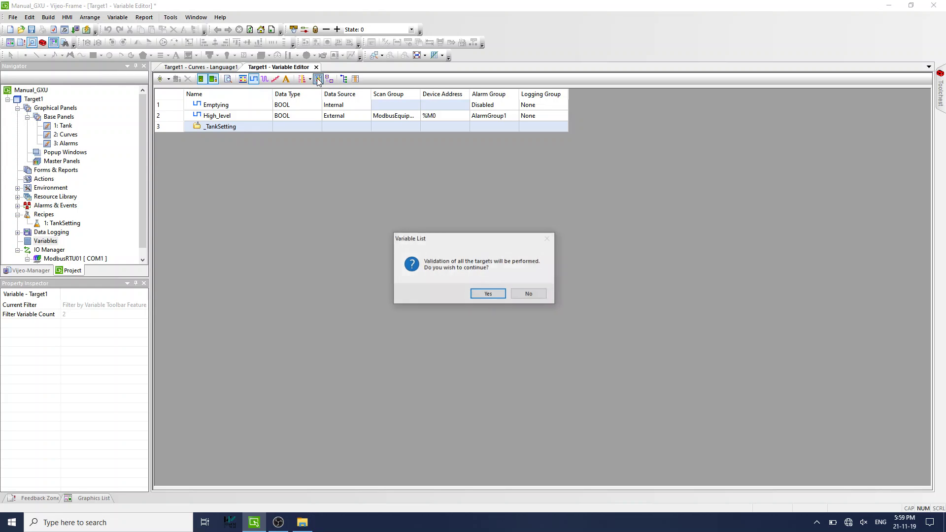
{"action": "left_click", "coordinate": [483, 292]}
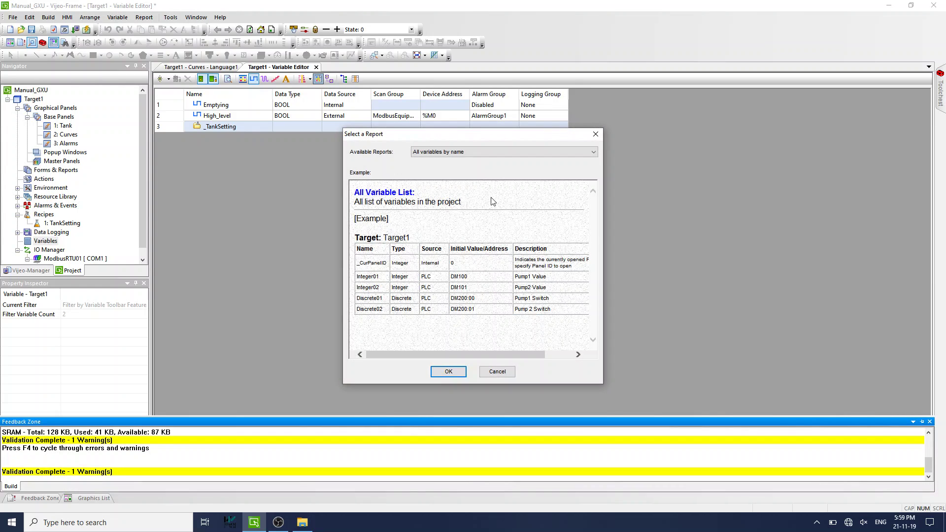
{"action": "left_click", "coordinate": [483, 151]}
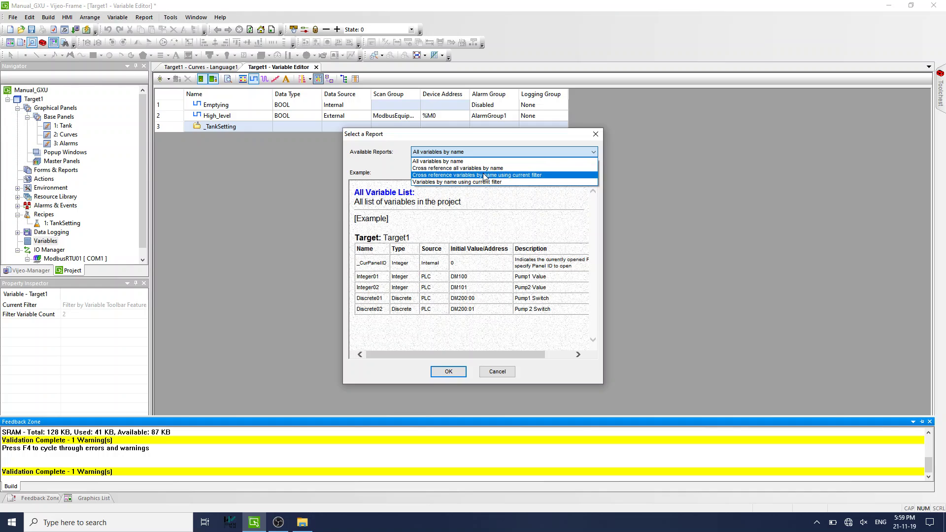
{"action": "left_click", "coordinate": [484, 175]}
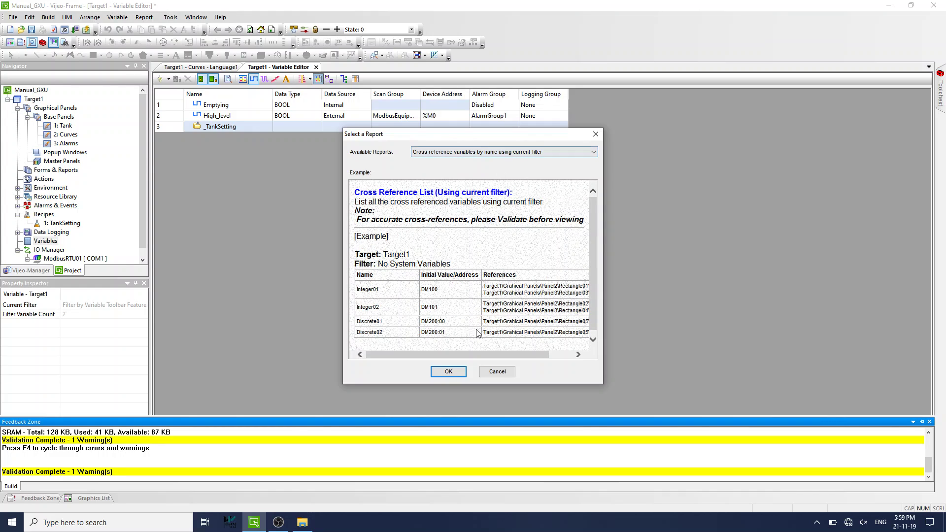
{"action": "left_click", "coordinate": [457, 374]}
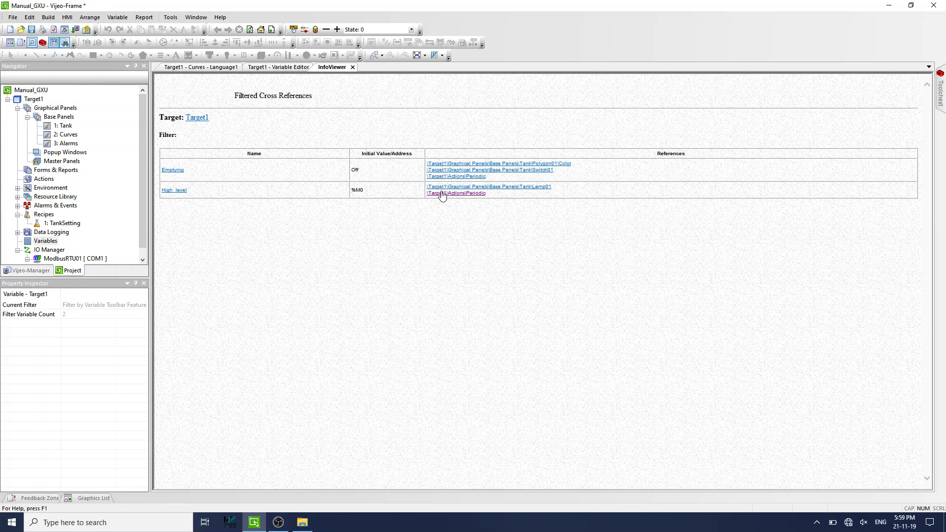
{"action": "left_click", "coordinate": [352, 68]}
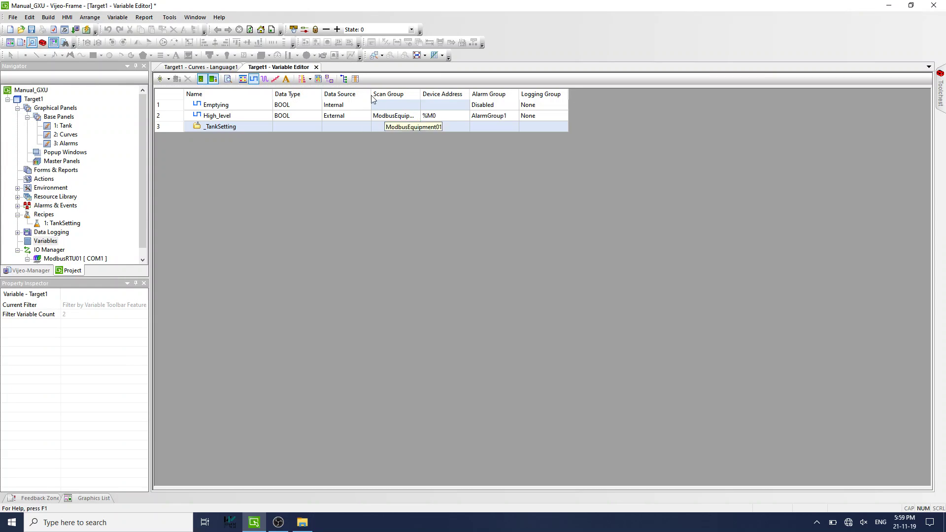
Validate all targets, generate the "Variables by name using current filter" report for the BOOL variables, and close it after viewing.
{"action": "left_click", "coordinate": [318, 79]}
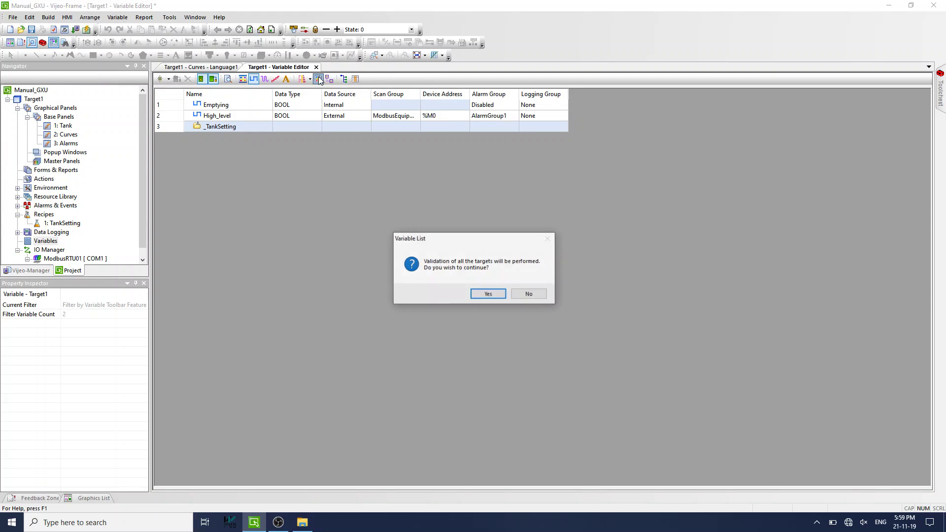
{"action": "left_click", "coordinate": [478, 294]}
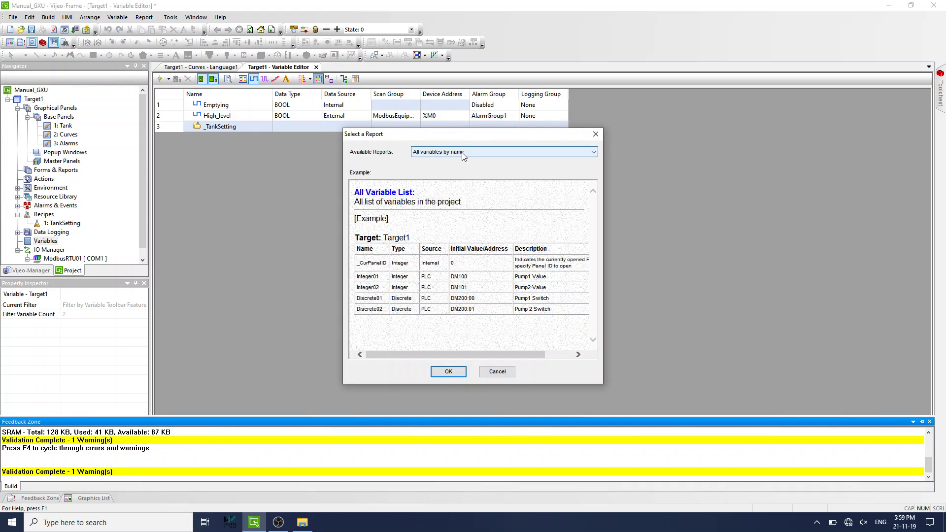
{"action": "left_click", "coordinate": [463, 156]}
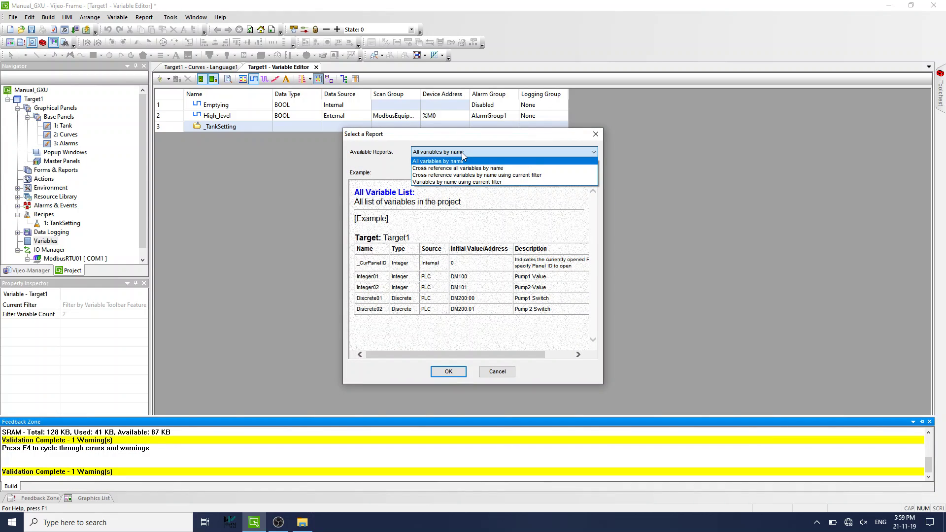
{"action": "left_click", "coordinate": [475, 182]}
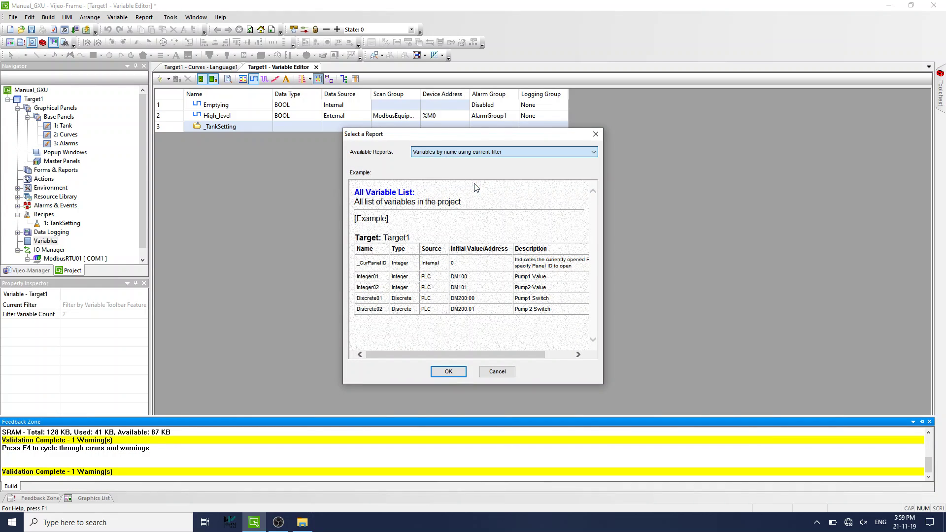
{"action": "left_click", "coordinate": [462, 370]}
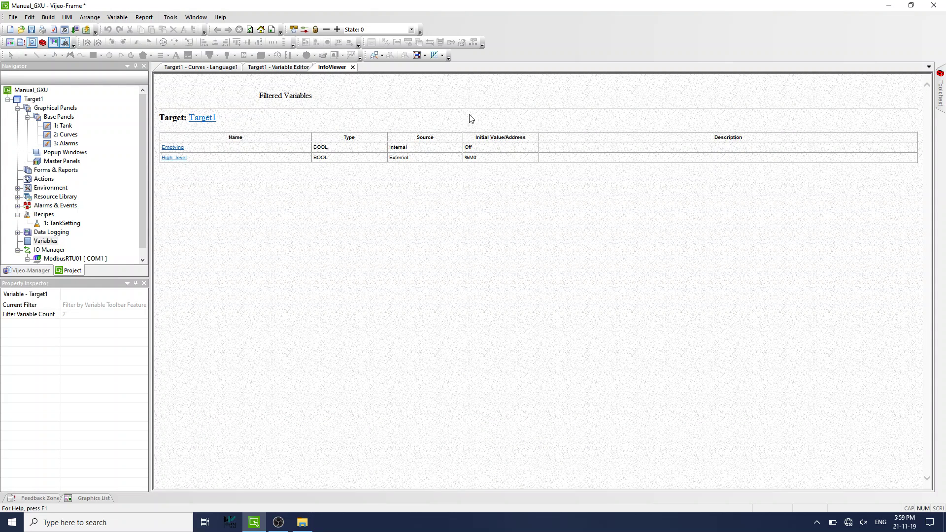
{"action": "left_click", "coordinate": [353, 67]}
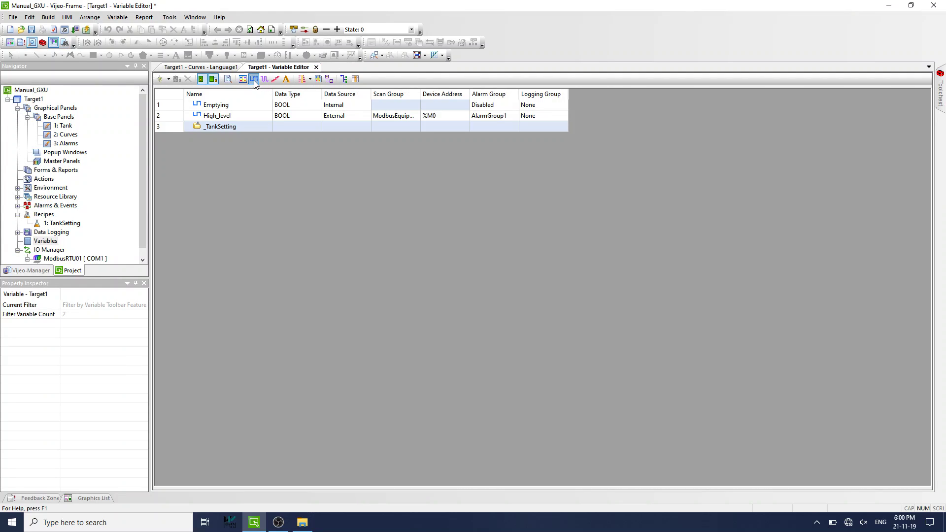
Remove the BOOL filter from the variable list, generate the "Variables by name using current filter" report again, and close it after viewing.
{"action": "left_click", "coordinate": [254, 81]}
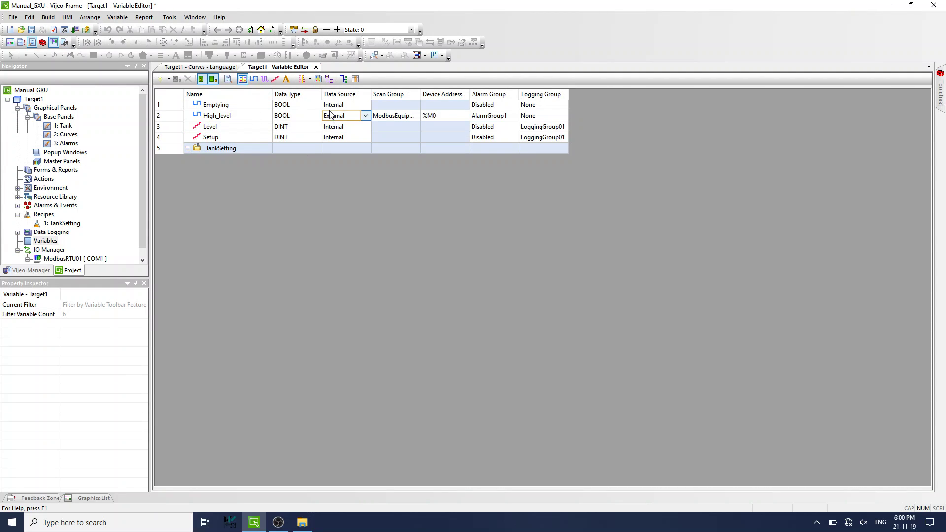
{"action": "left_click", "coordinate": [318, 80]}
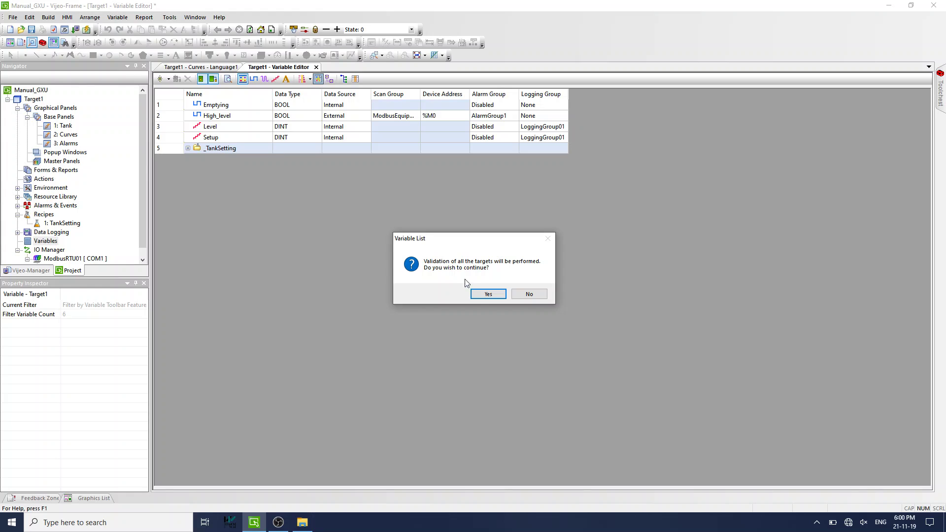
{"action": "left_click", "coordinate": [487, 294]}
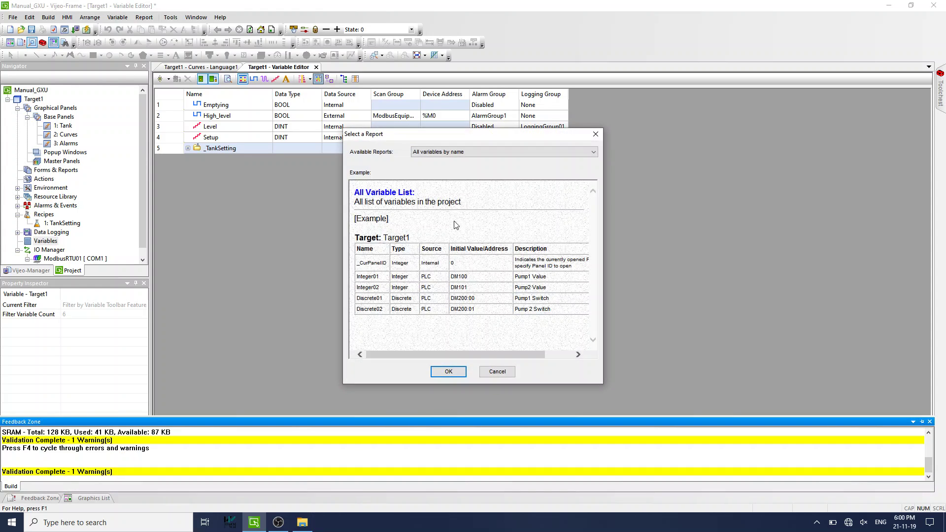
{"action": "left_click", "coordinate": [448, 157]}
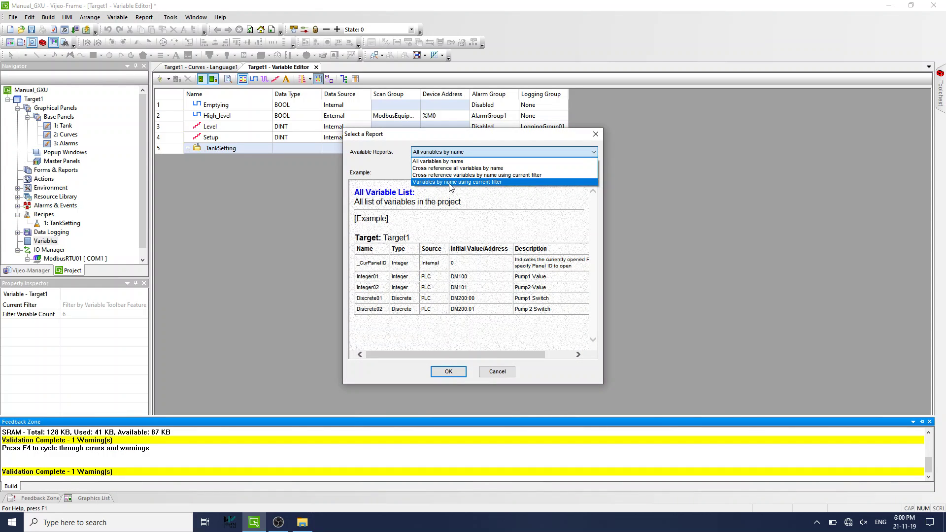
{"action": "left_click", "coordinate": [449, 187]}
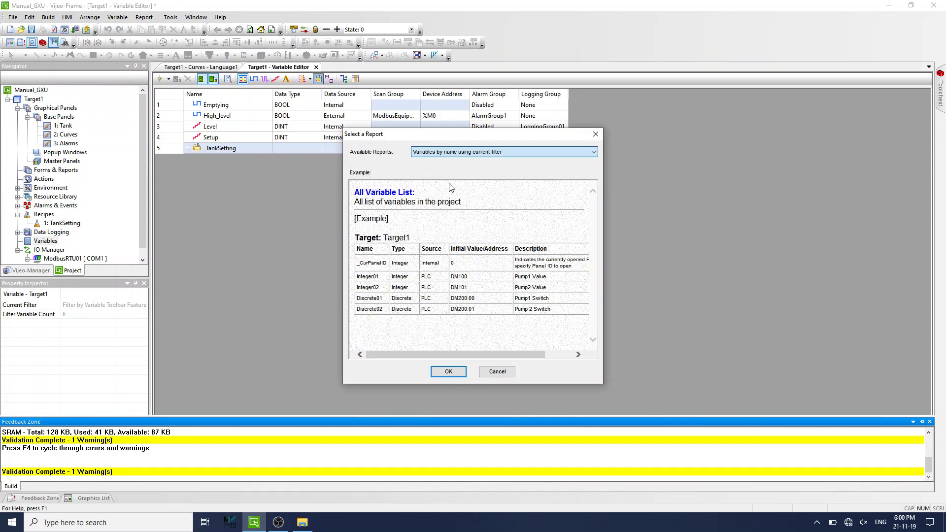
{"action": "left_click", "coordinate": [448, 373]}
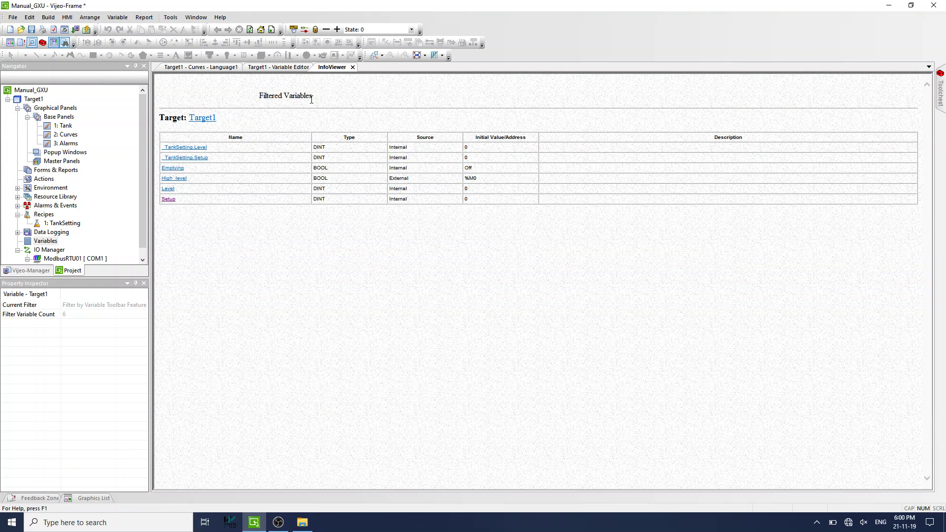
{"action": "left_click", "coordinate": [353, 67]}
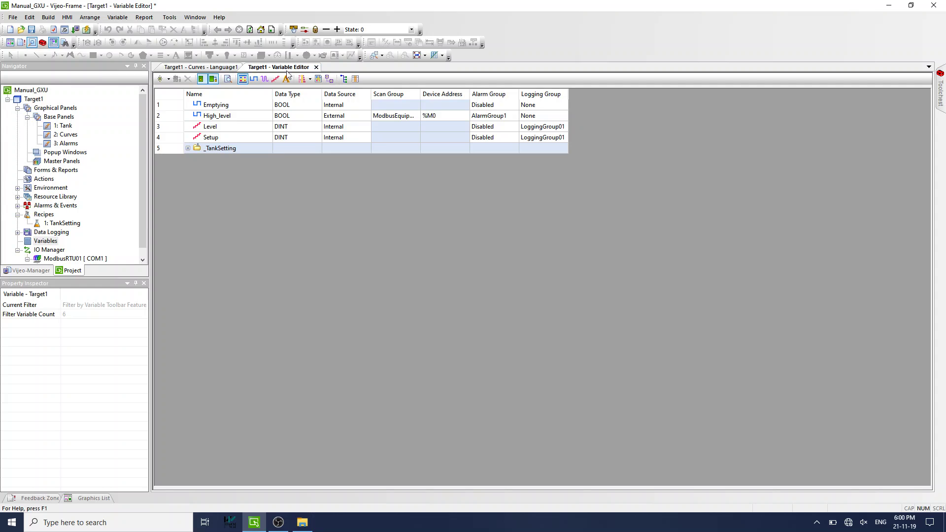
Close the Variable Editor and open the Tank base panel with no object selected.
{"action": "left_click", "coordinate": [315, 68]}
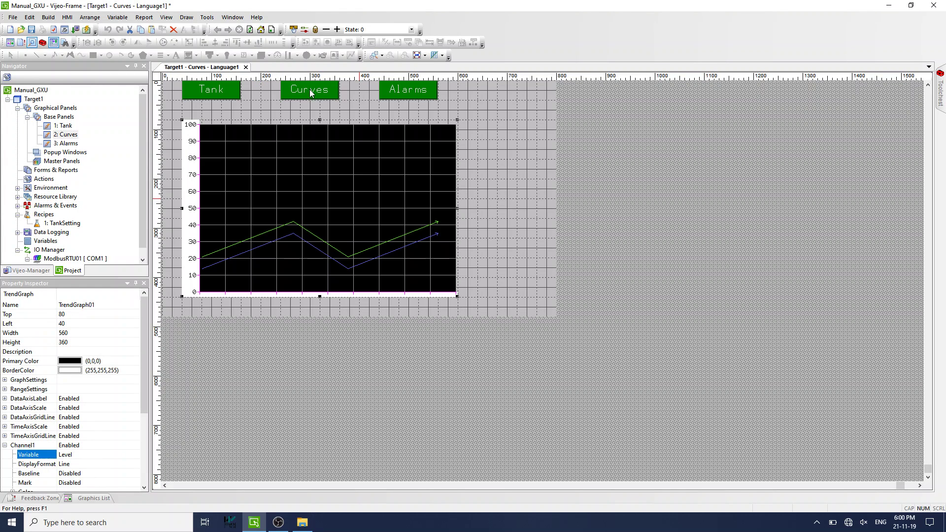
{"action": "double_click", "coordinate": [69, 127]}
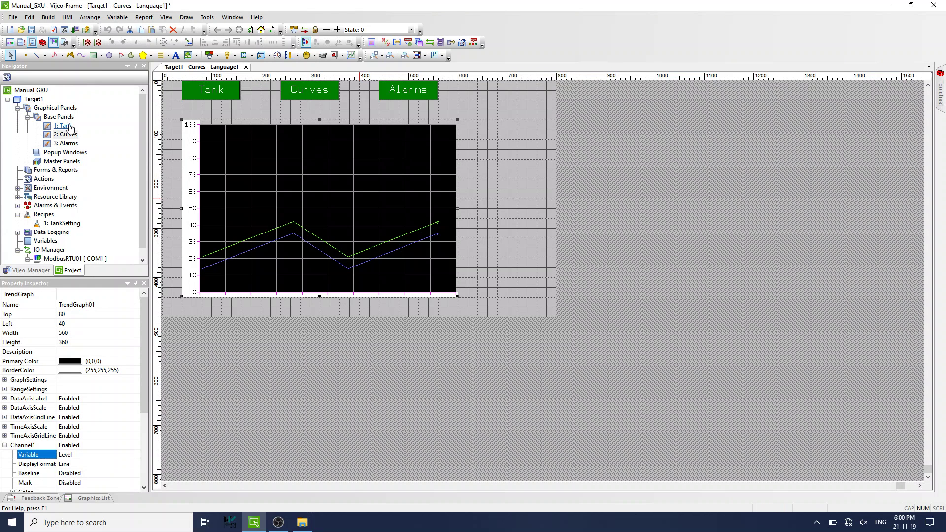
{"action": "left_click", "coordinate": [445, 364]}
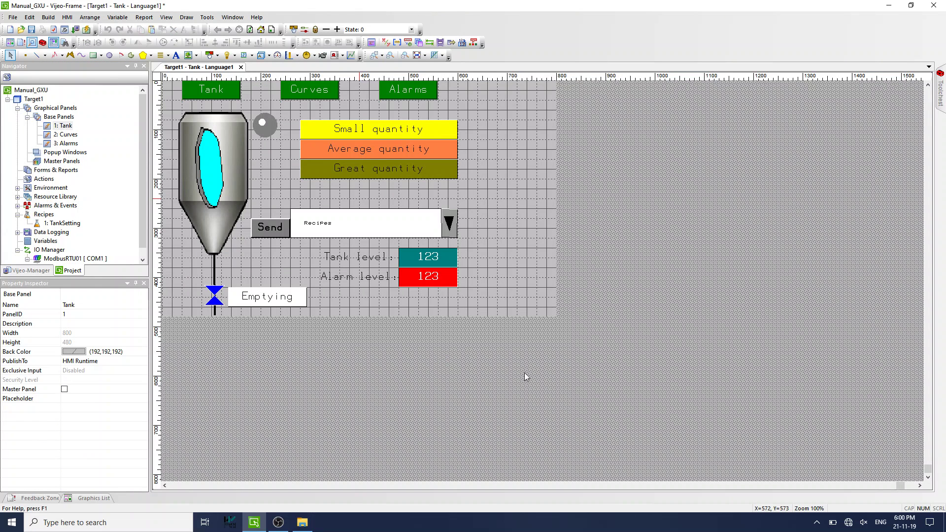